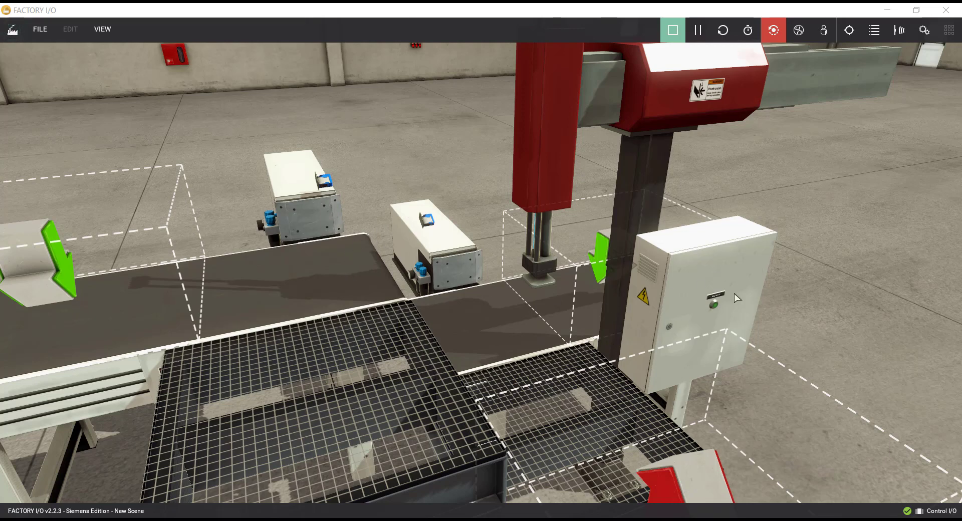
- Trigger the simulated pick-and-place station with the green start button on the electrical cabinet
{"action": "left_click", "coordinate": [716, 310]}
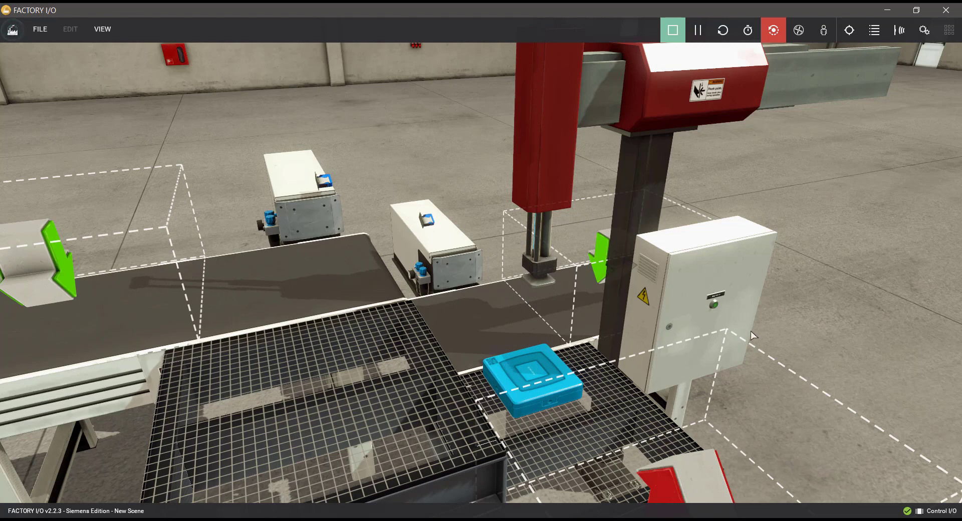
{"action": "left_click", "coordinate": [716, 306]}
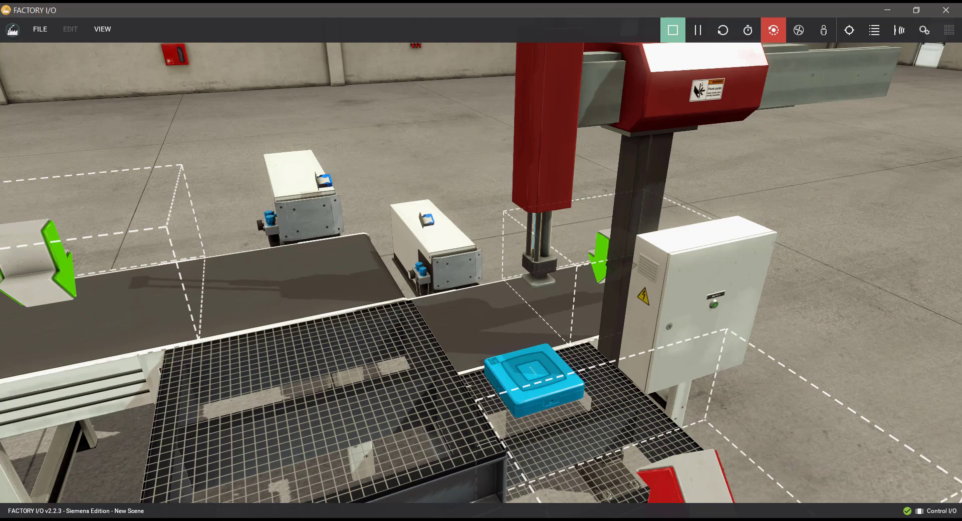
- Switch to FluidSIM Pneumatics and create a new empty circuit
{"action": "key", "text": "super"}
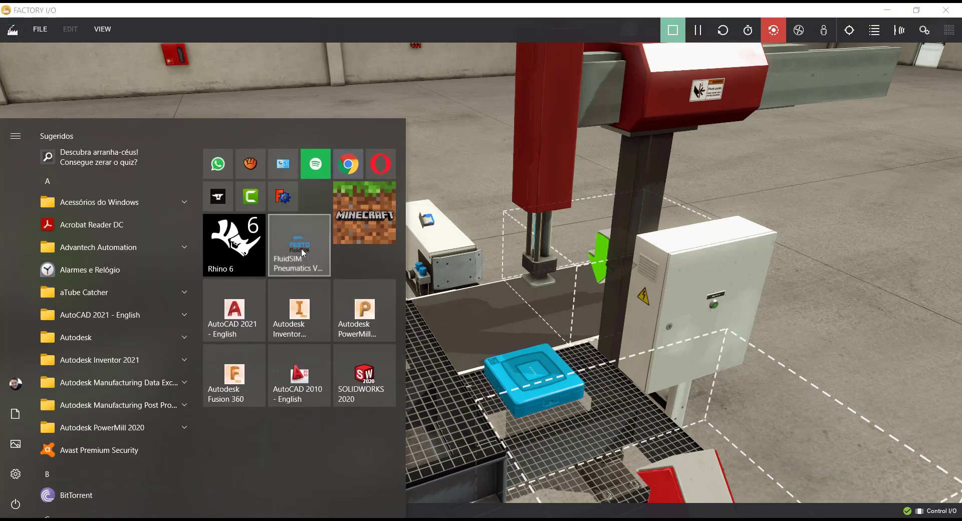
{"action": "left_click", "coordinate": [298, 259]}
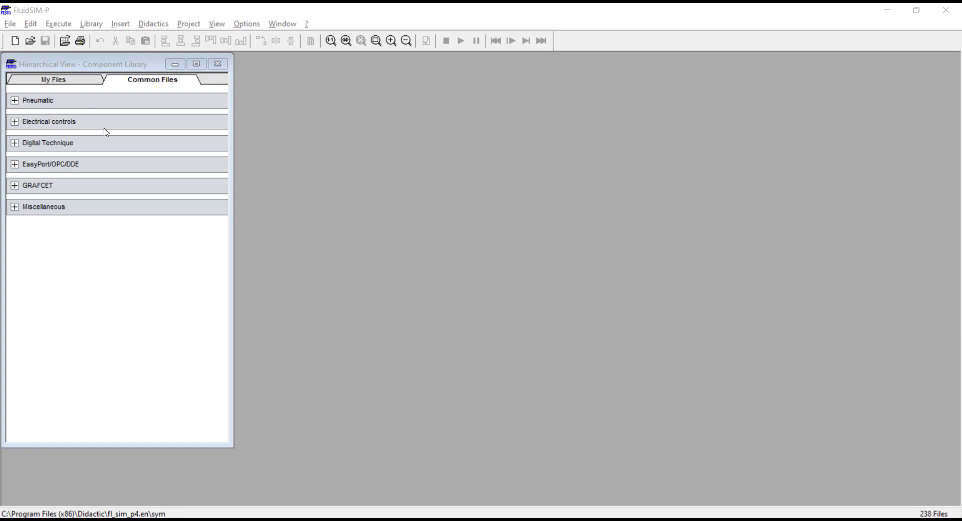
{"action": "left_click", "coordinate": [15, 41]}
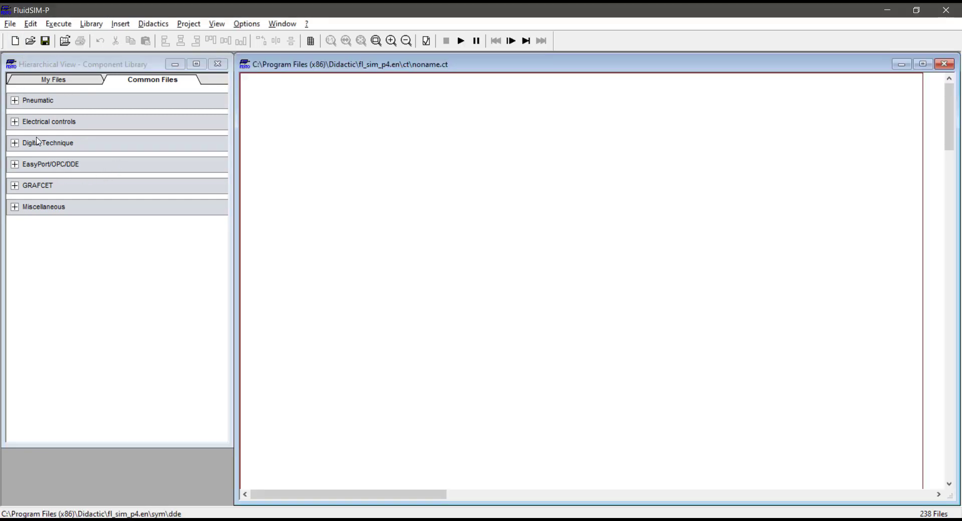
- Place a double acting cylinder from the pneumatic actuators in the upper part of the circuit
{"action": "left_click", "coordinate": [40, 106]}
{"action": "left_click", "coordinate": [73, 143]}
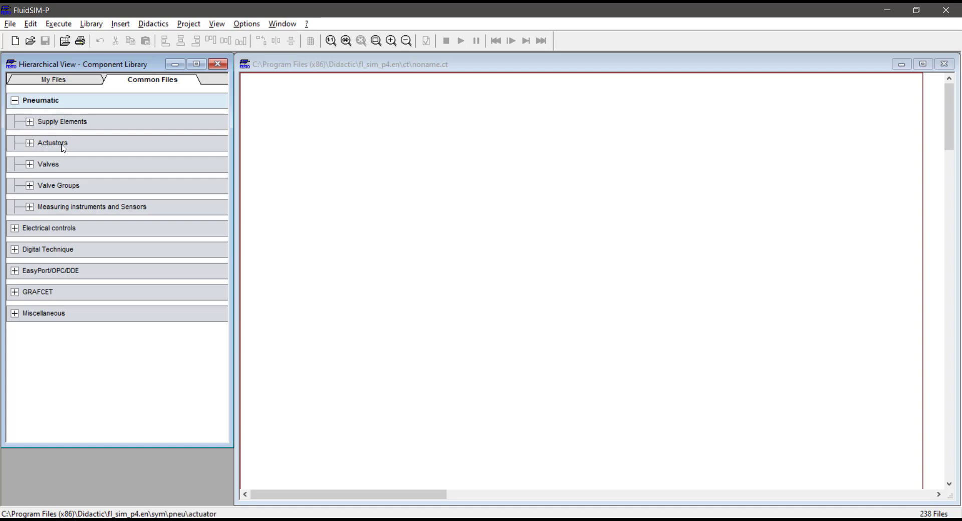
{"action": "left_click_drag", "start_coordinate": [146, 172], "coordinate": [430, 193]}
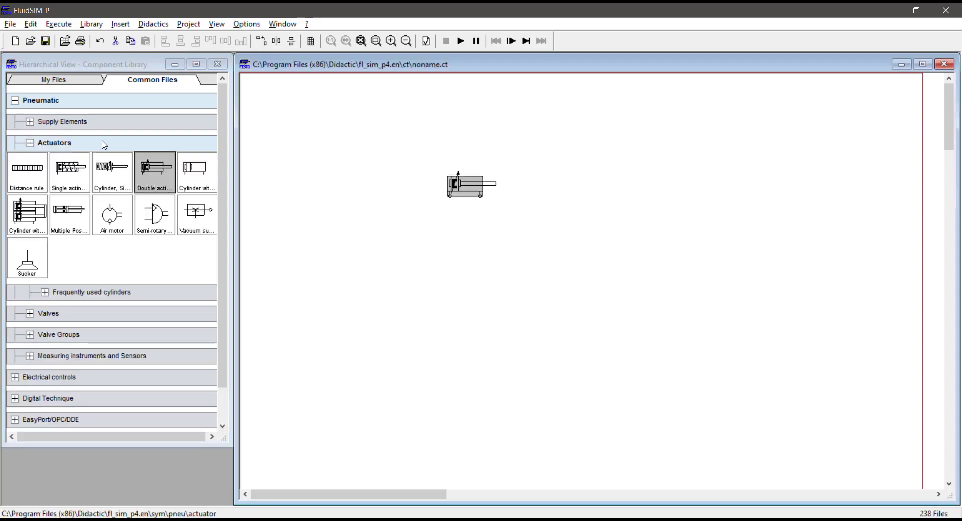
{"action": "left_click", "coordinate": [104, 145]}
- Place a configurable 5/n way valve below the double acting cylinder
{"action": "left_click", "coordinate": [65, 165]}
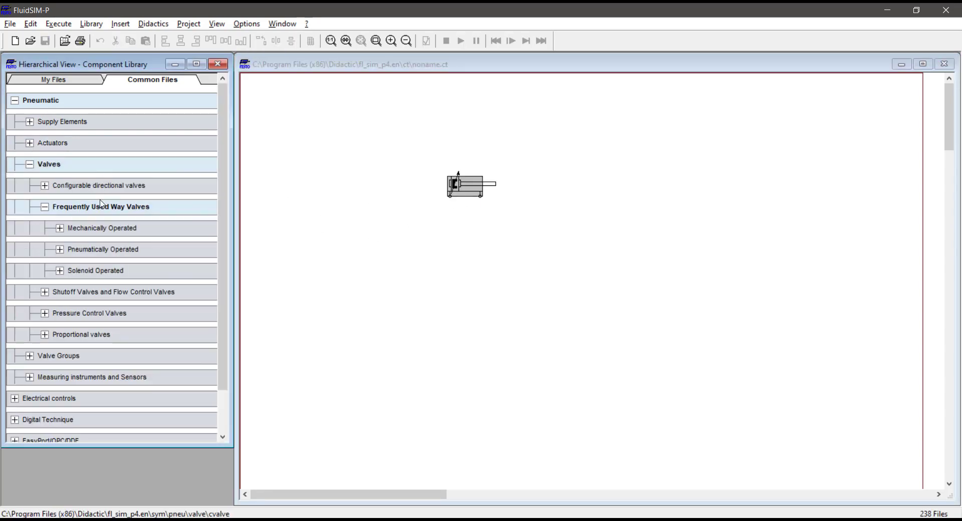
{"action": "left_click", "coordinate": [89, 189]}
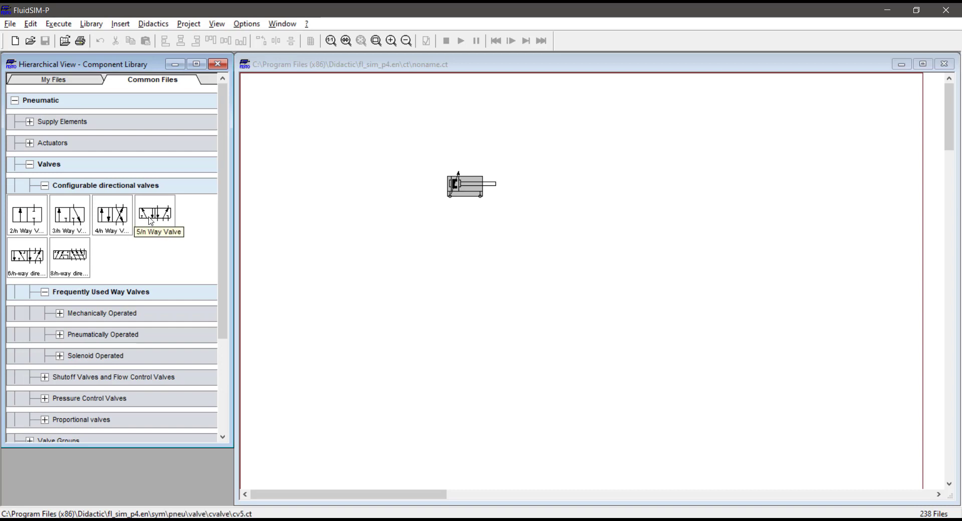
{"action": "left_click_drag", "start_coordinate": [156, 214], "coordinate": [532, 287]}
{"action": "left_click", "coordinate": [106, 190]}
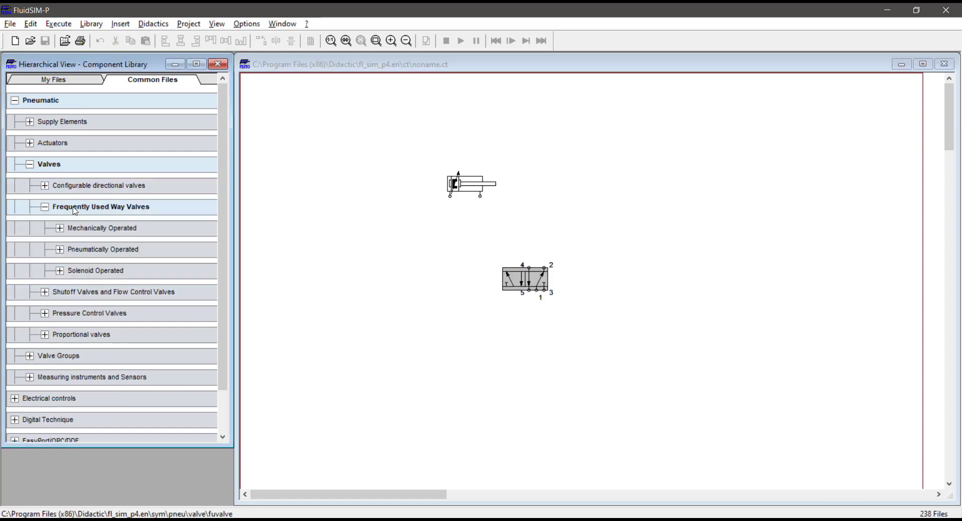
- Add a compressed air supply at the lower left of the circuit with a simplified air service unit connected to it
{"action": "left_click", "coordinate": [76, 208]}
{"action": "left_click", "coordinate": [63, 128]}
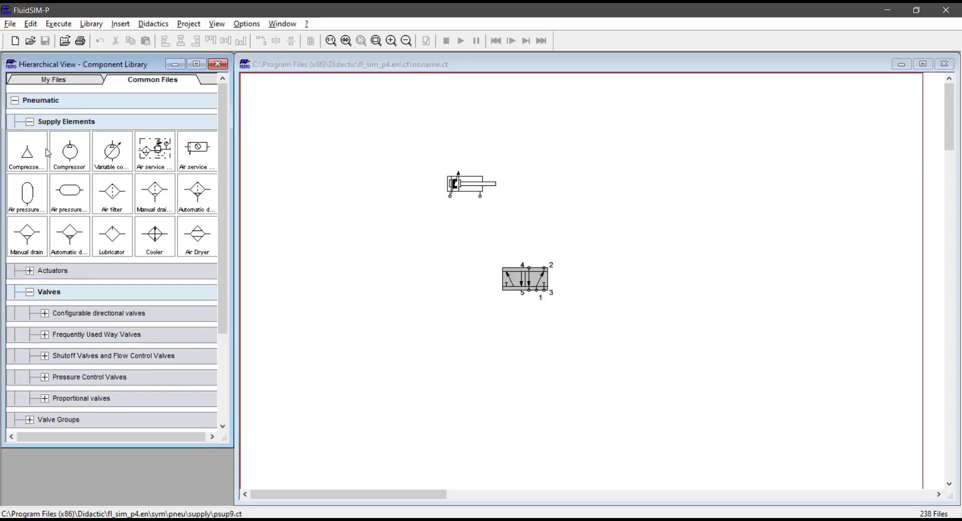
{"action": "left_click_drag", "start_coordinate": [48, 153], "coordinate": [313, 326]}
{"action": "left_click_drag", "start_coordinate": [196, 150], "coordinate": [332, 334]}
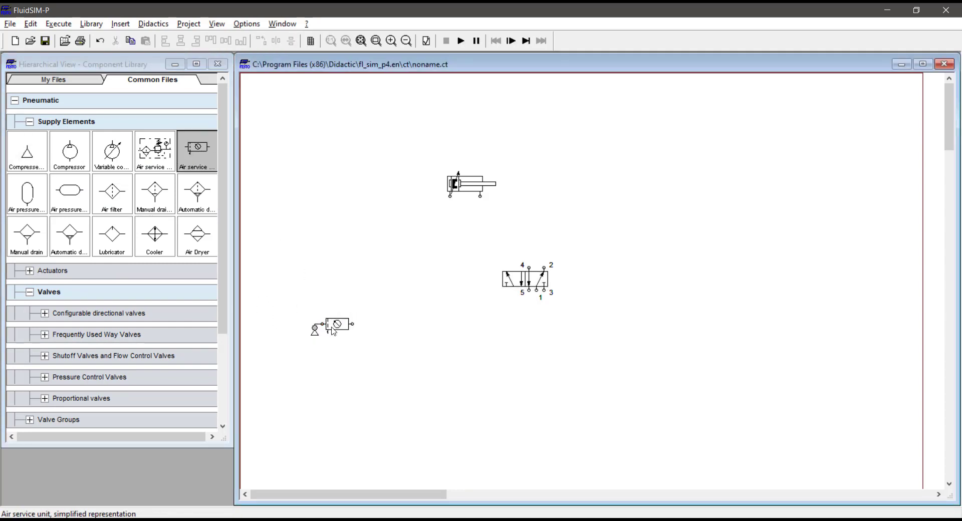
{"action": "left_click", "coordinate": [331, 326]}
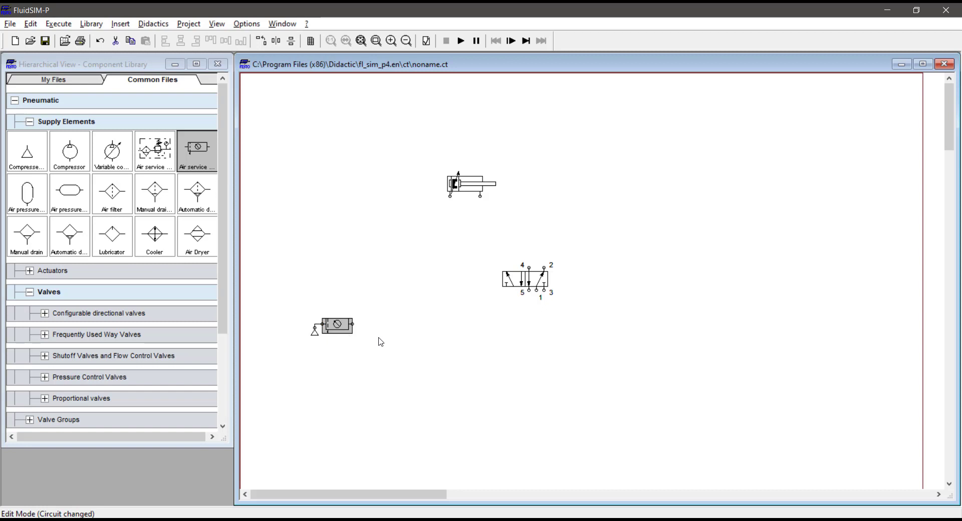
- Move the 5/n way valve closer to the air supply and fit silencer terminators on its exhaust ports 5 and 3
{"action": "left_click_drag", "start_coordinate": [533, 295], "coordinate": [411, 268]}
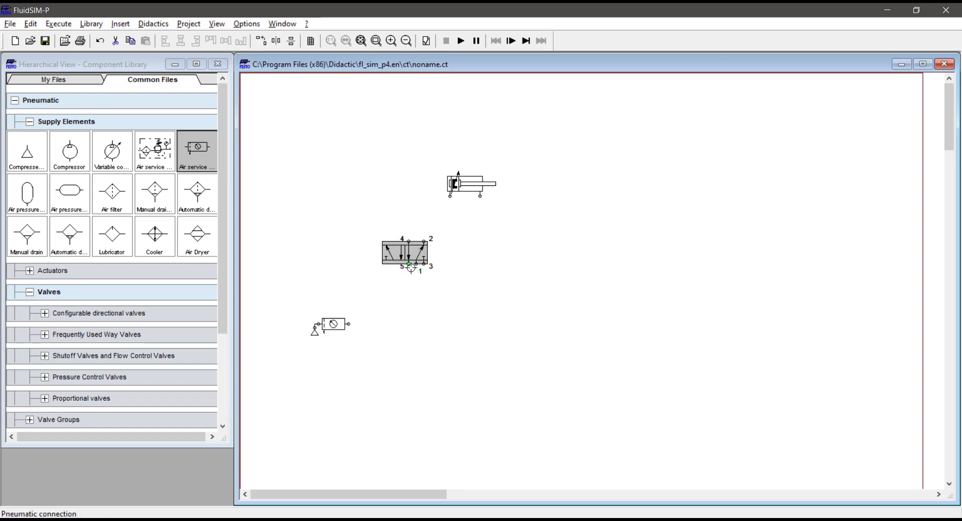
{"action": "double_click", "coordinate": [411, 267]}
{"action": "left_click", "coordinate": [482, 304]}
{"action": "left_click", "coordinate": [476, 401]}
{"action": "key", "text": "Return"}
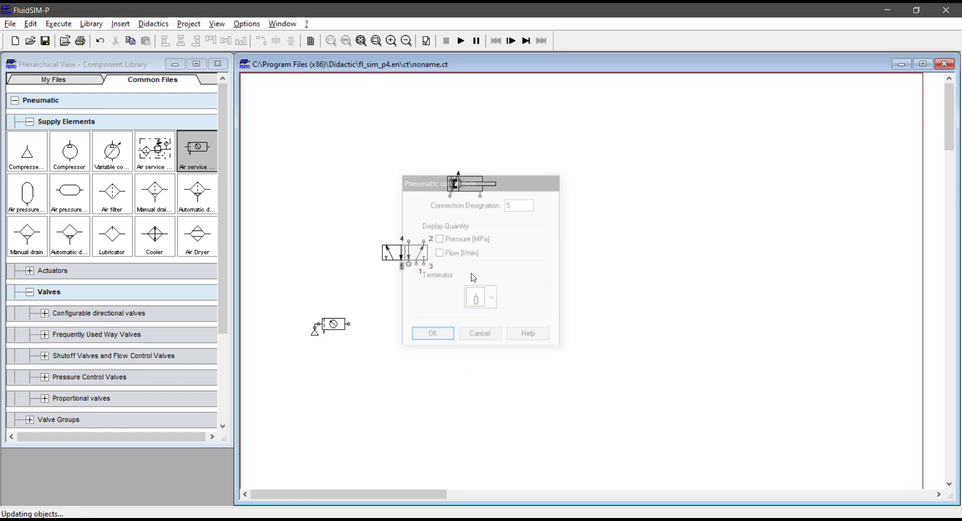
{"action": "double_click", "coordinate": [424, 263]}
{"action": "left_click", "coordinate": [492, 298]}
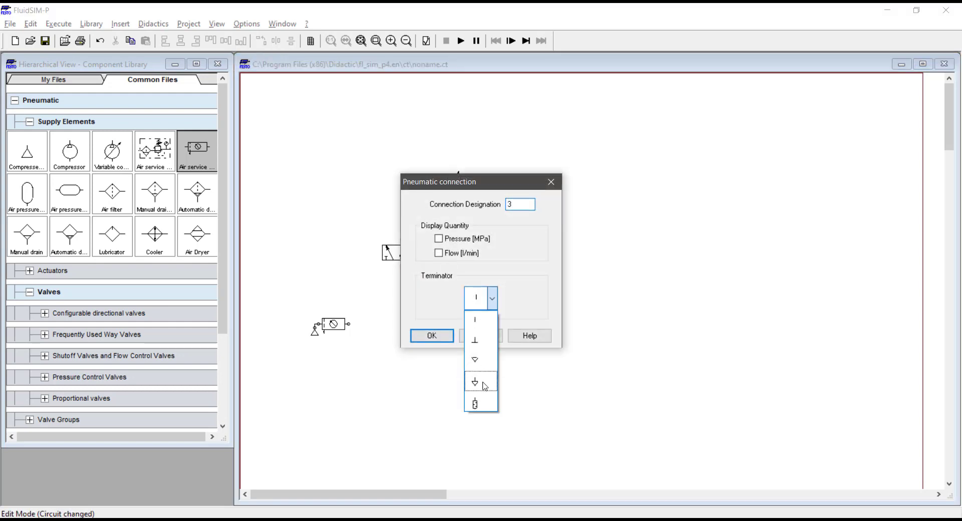
{"action": "left_click", "coordinate": [478, 402]}
{"action": "key", "text": "Return"}
- Give the 5/n way valve a general manual actuation and a pneumatic pilot on its left side
{"action": "double_click", "coordinate": [398, 255]}
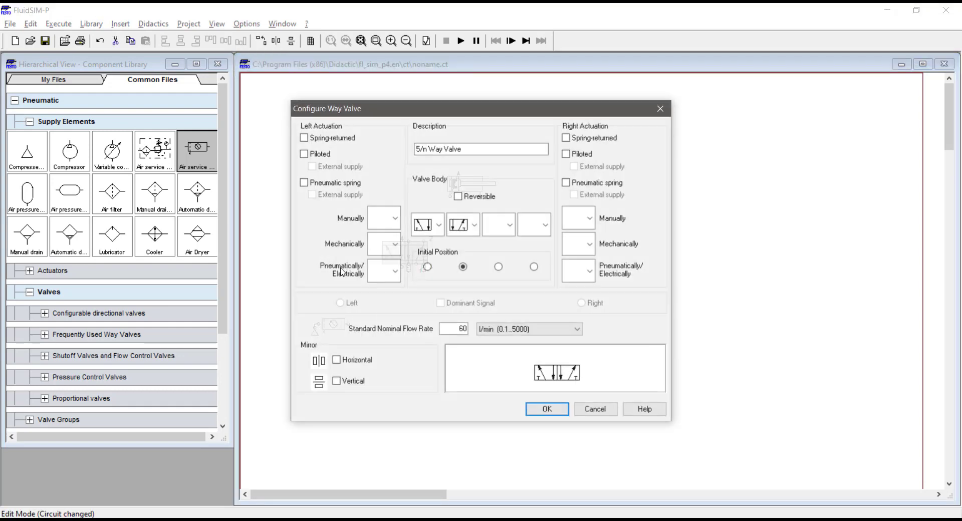
{"action": "left_click", "coordinate": [395, 218]}
{"action": "left_click", "coordinate": [381, 240]}
{"action": "left_click", "coordinate": [395, 271]}
{"action": "left_click", "coordinate": [380, 295]}
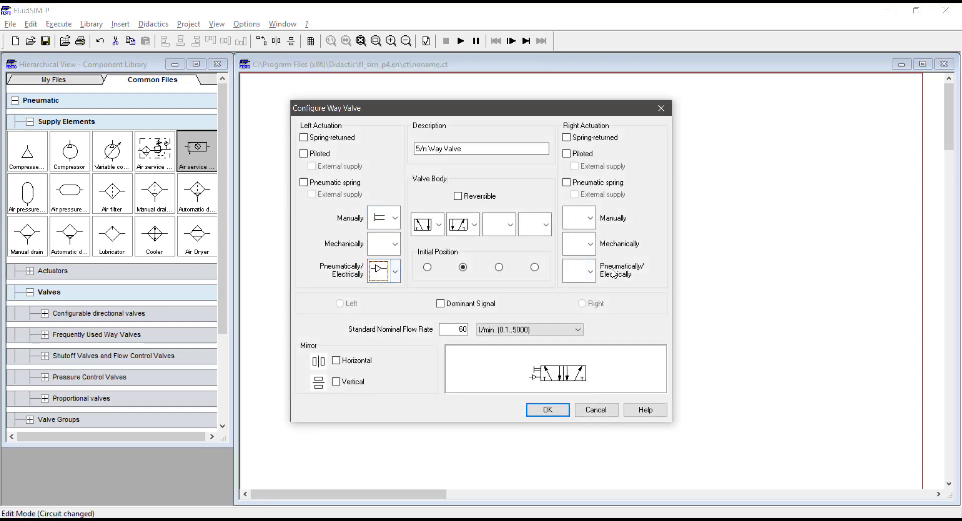
{"action": "key", "text": "Return"}
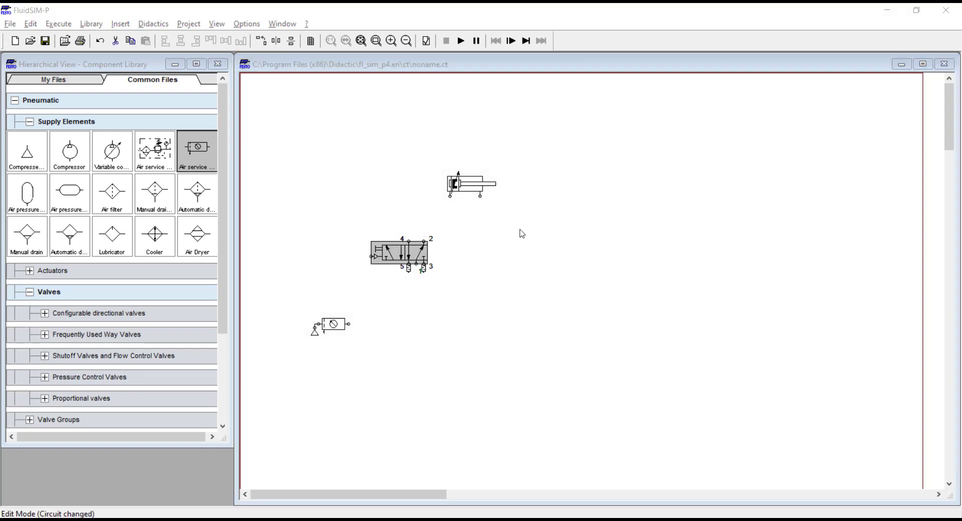
- Give the 5/n way valve's right side a general manual actuation and a pneumatic pilot
{"action": "left_click", "coordinate": [586, 217]}
{"action": "left_click", "coordinate": [575, 261]}
{"action": "left_click", "coordinate": [577, 274]}
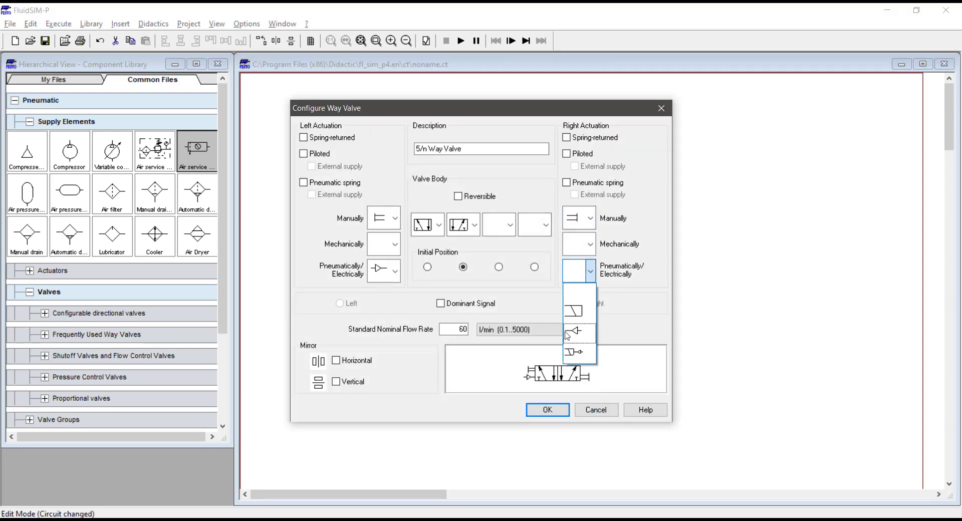
{"action": "left_click", "coordinate": [567, 335]}
{"action": "key", "text": "Return"}
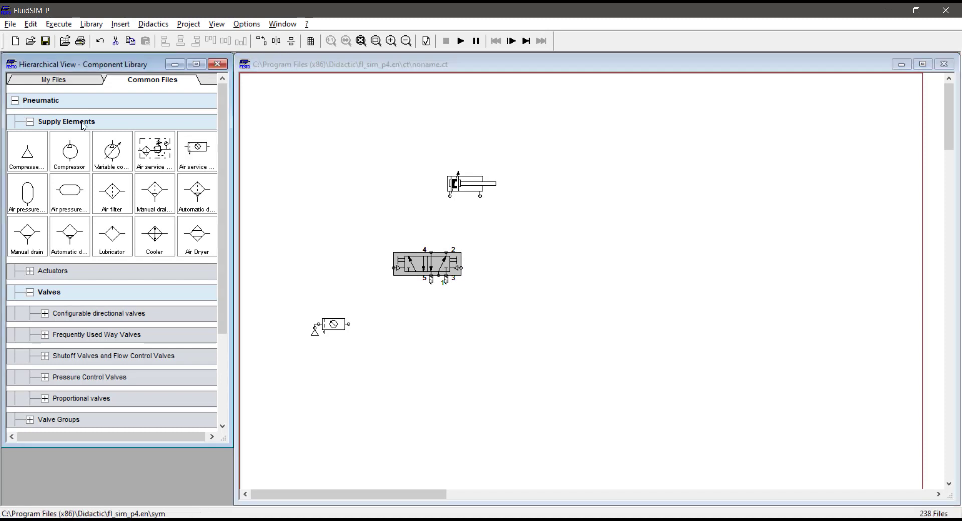
- Add a 3/n way valve above the air service unit, with mechanical roller actuation on the left and spring return on the right
{"action": "left_click", "coordinate": [83, 123]}
{"action": "left_click", "coordinate": [77, 186]}
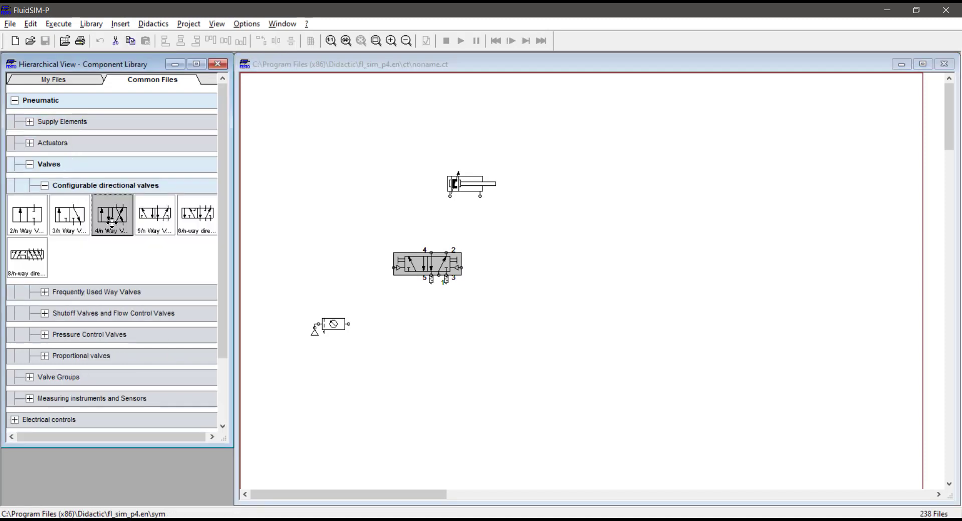
{"action": "left_click_drag", "start_coordinate": [71, 215], "coordinate": [368, 305]}
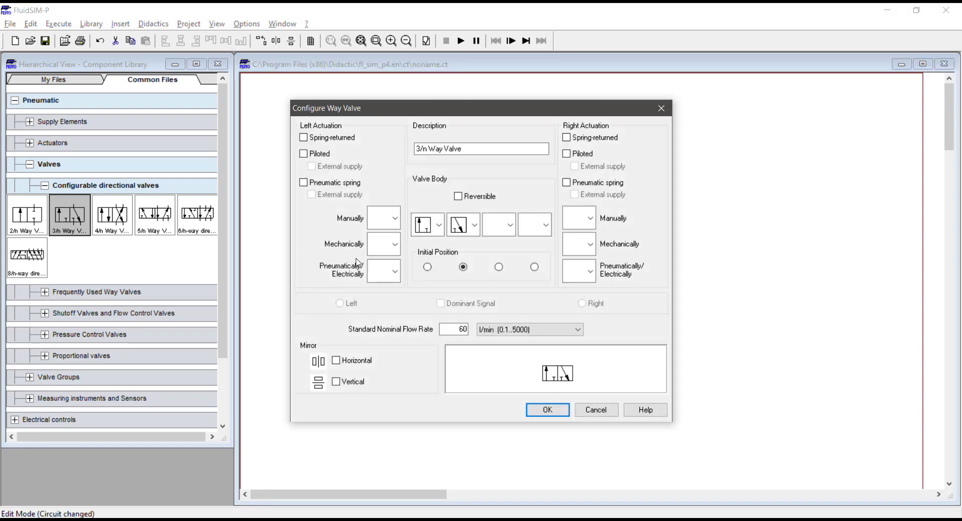
{"action": "left_click", "coordinate": [395, 244]}
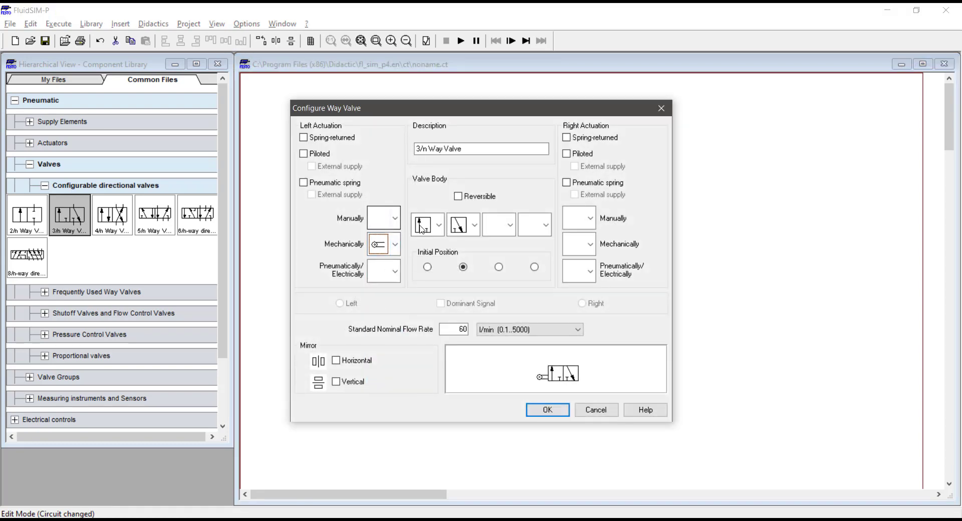
{"action": "left_click", "coordinate": [593, 138]}
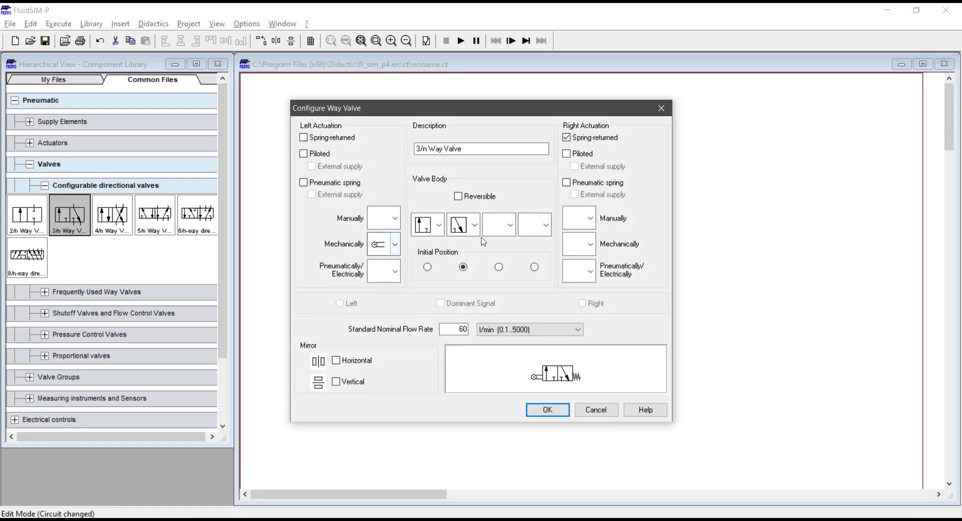
{"action": "left_click", "coordinate": [547, 410]}
- Set the terminator of port 3 on the roller-operated 3/n way valve to the triangular exhaust symbol with a short stem
{"action": "double_click", "coordinate": [381, 307]}
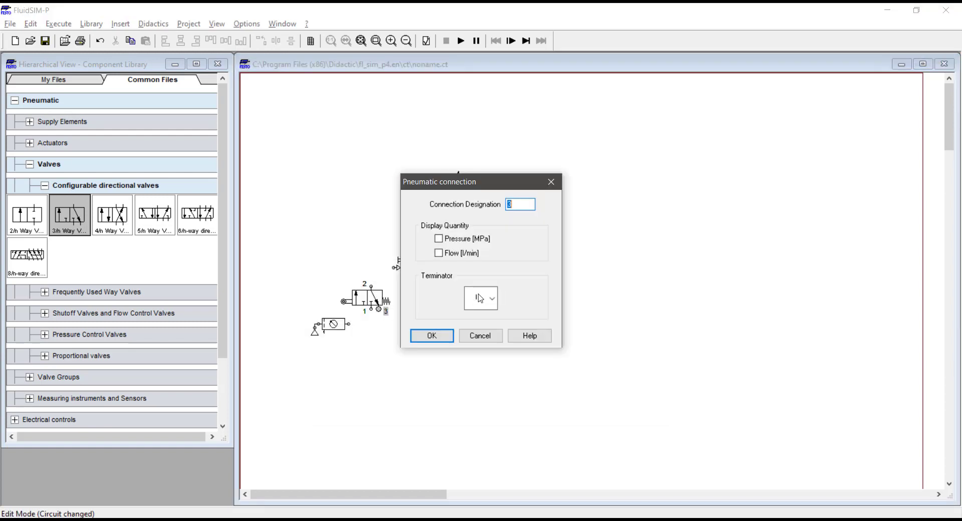
{"action": "left_click", "coordinate": [481, 298]}
{"action": "left_click", "coordinate": [479, 382]}
{"action": "left_click", "coordinate": [430, 336]}
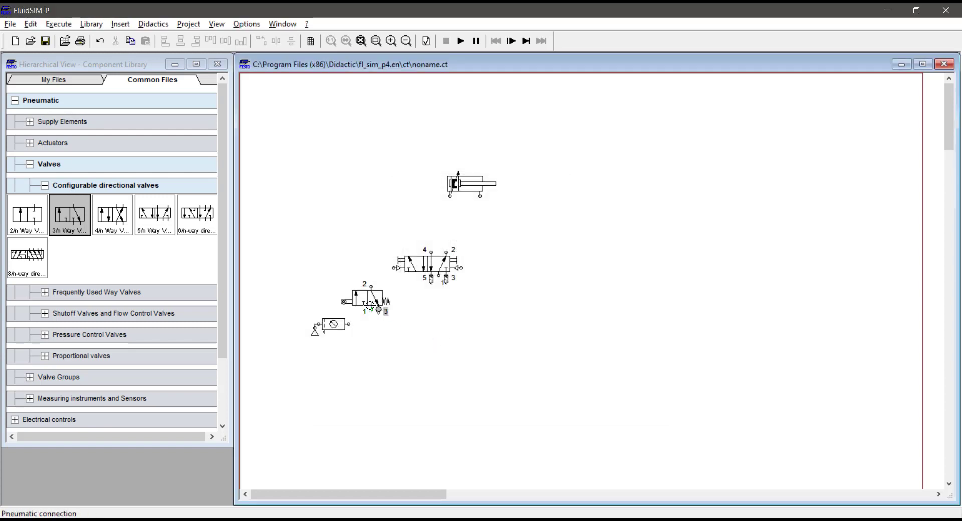
- Duplicate the 3/n way valve to the upper left and replace the copy's roller with a manual mushroom push-button
{"action": "left_click_drag", "start_coordinate": [380, 304], "coordinate": [334, 232]}
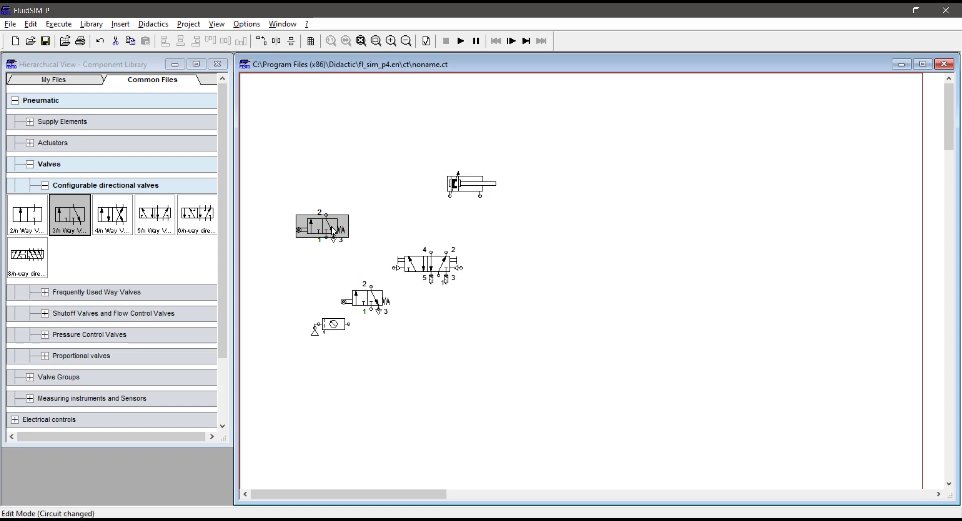
{"action": "double_click", "coordinate": [334, 232]}
{"action": "left_click", "coordinate": [395, 218]}
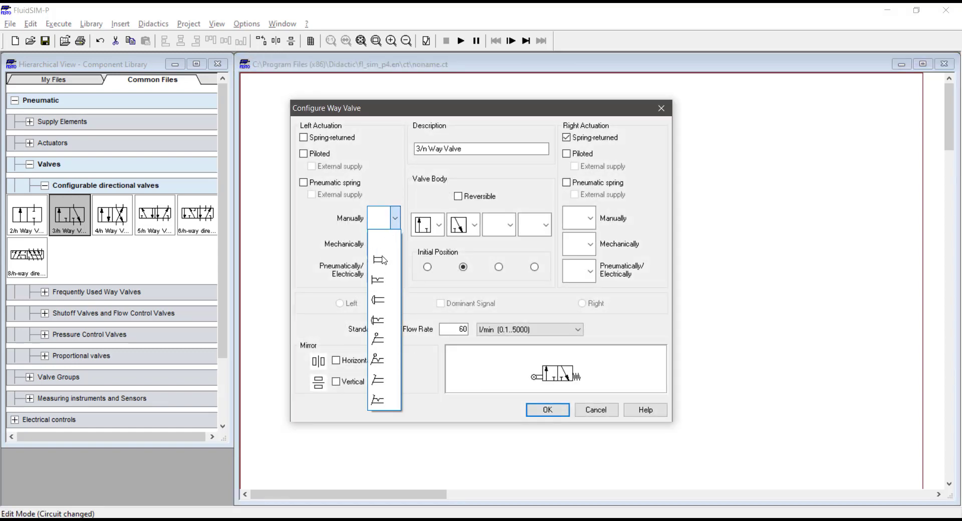
{"action": "left_click", "coordinate": [378, 299]}
{"action": "left_click", "coordinate": [395, 244]}
{"action": "left_click", "coordinate": [465, 329]}
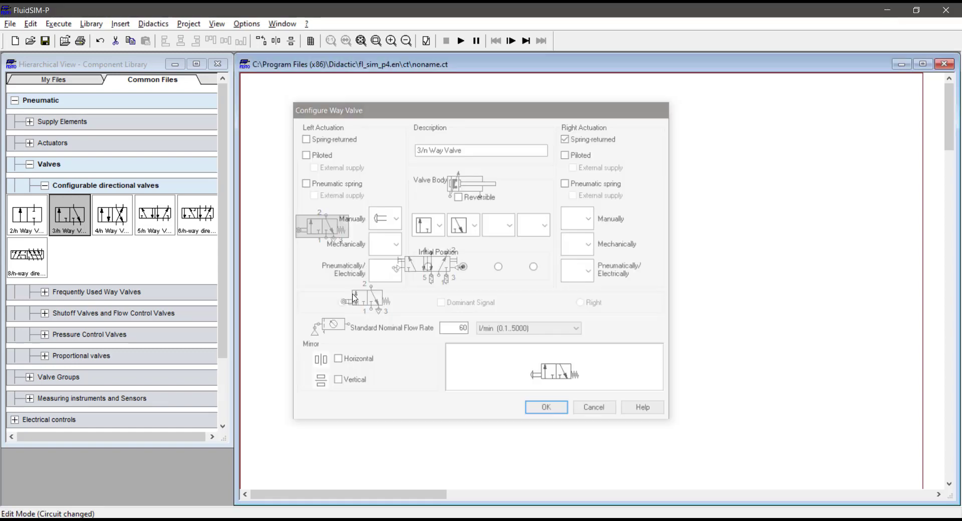
{"action": "key", "text": "Return"}
- Arrange the cylinder and both 3/n valves around the 5/n valve, connecting the cylinder ports and the push-button valve's outlet to the left pilot
{"action": "left_click_drag", "start_coordinate": [368, 299], "coordinate": [495, 299]}
{"action": "left_click_drag", "start_coordinate": [467, 190], "coordinate": [442, 227]}
{"action": "left_click_drag", "start_coordinate": [433, 213], "coordinate": [436, 213]}
{"action": "left_click_drag", "start_coordinate": [342, 237], "coordinate": [395, 268]}
- Connect the air service unit to port 1 of all three valves and the roller valve's outlet to the right pilot
{"action": "left_click_drag", "start_coordinate": [351, 327], "coordinate": [386, 314]}
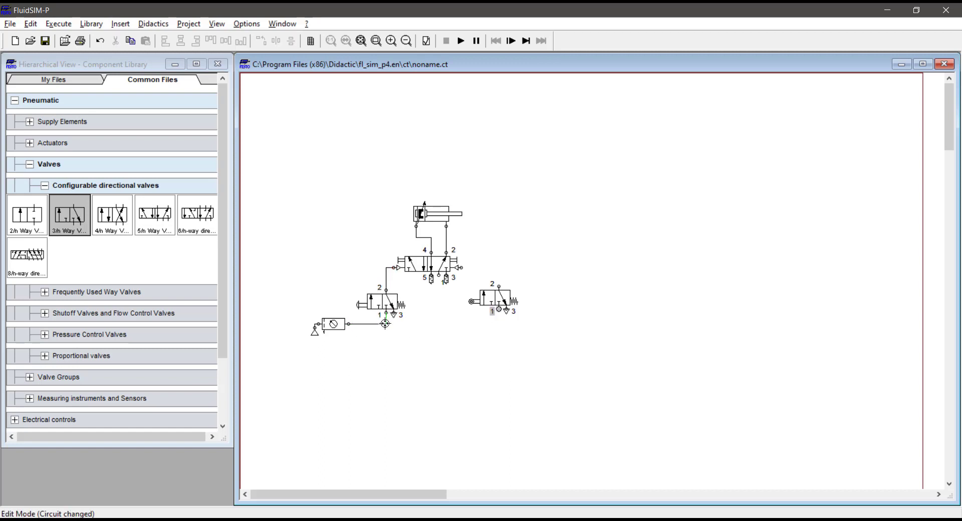
{"action": "left_click_drag", "start_coordinate": [384, 326], "coordinate": [499, 311]}
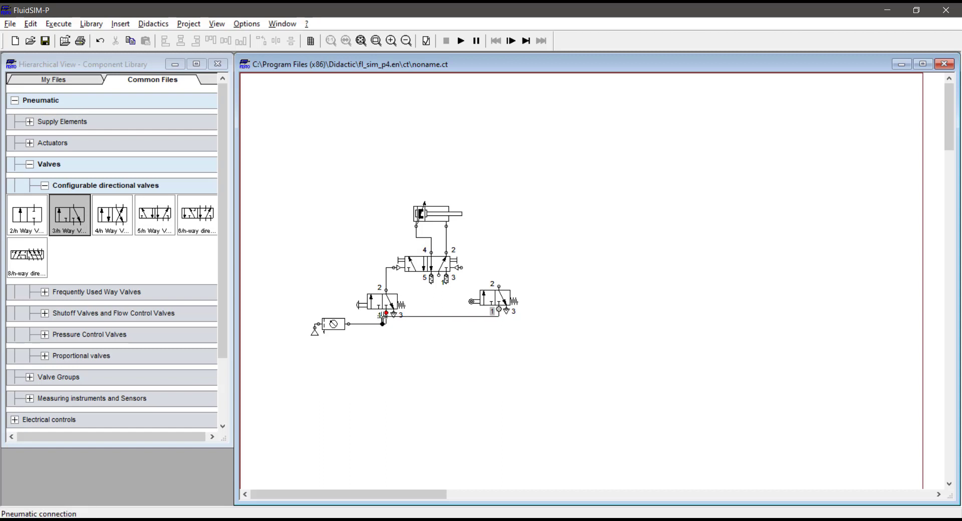
{"action": "left_click_drag", "start_coordinate": [382, 324], "coordinate": [386, 325]}
{"action": "left_click", "coordinate": [433, 323]}
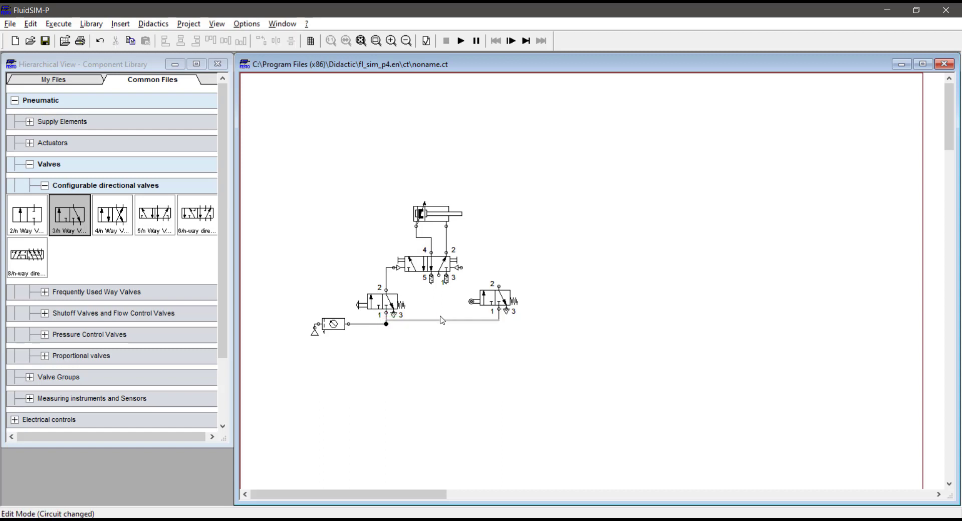
{"action": "left_click_drag", "start_coordinate": [437, 324], "coordinate": [499, 287]}
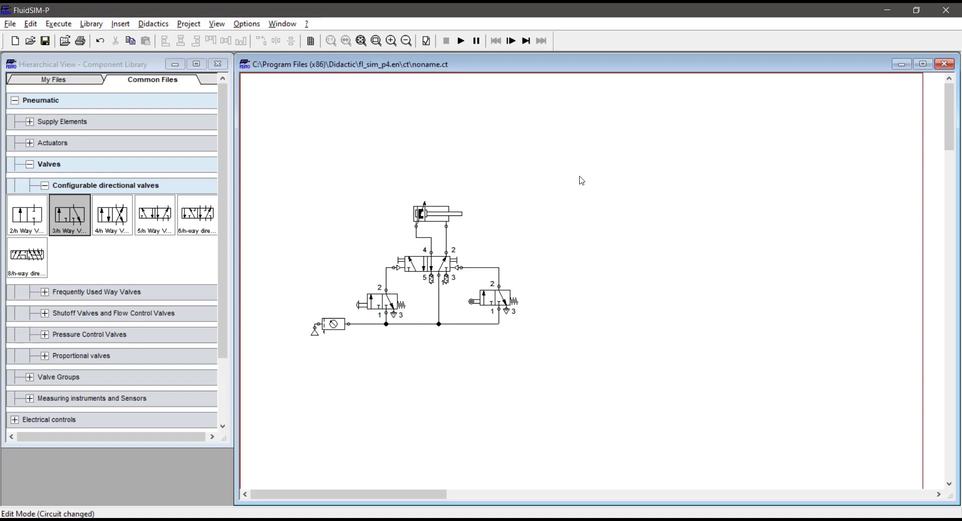
- Switch to Factory I/O and examine the pick-and-place scene with its conveyors, pushers and blue base from several angles
{"action": "key", "text": "alt+Tab"}
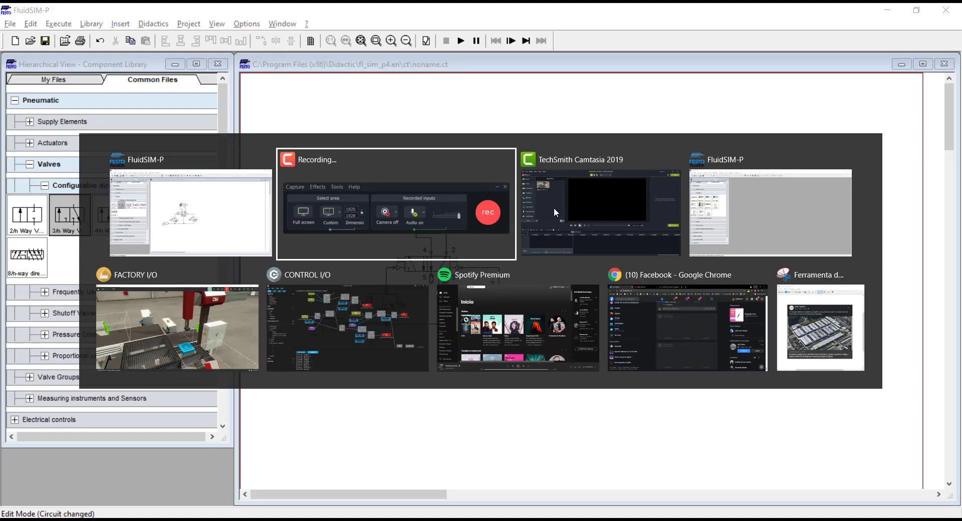
{"action": "key", "text": "alt+Tab"}
{"action": "key", "text": "alt+Tab"}
{"action": "key", "text": "alt+Tab"}
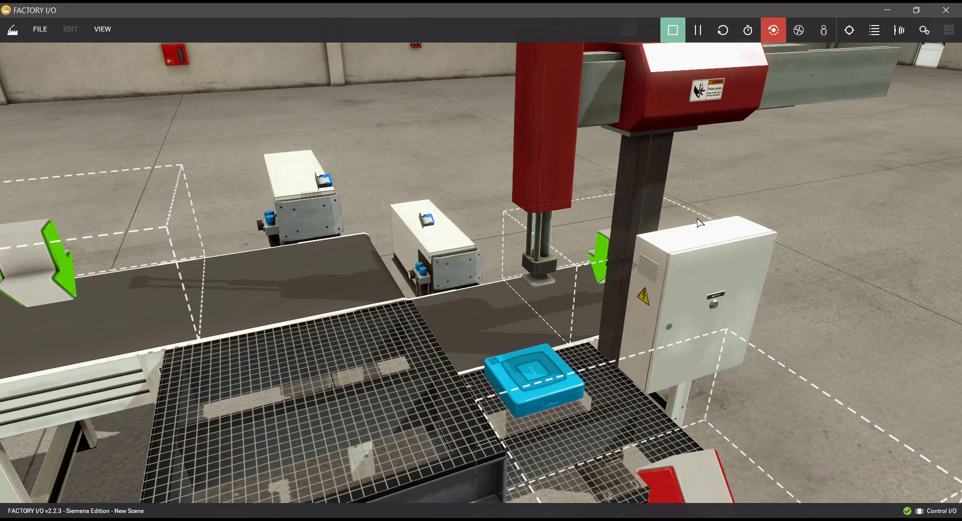
{"action": "scroll", "coordinate": [697, 218], "scroll_direction": "down", "scroll_amount": 5}
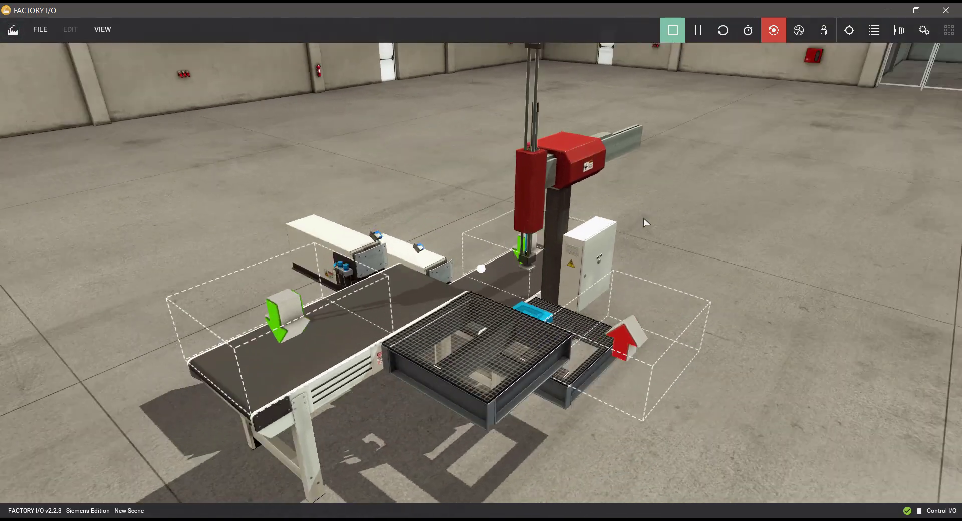
{"action": "left_click_drag", "start_coordinate": [644, 218], "coordinate": [640, 188]}
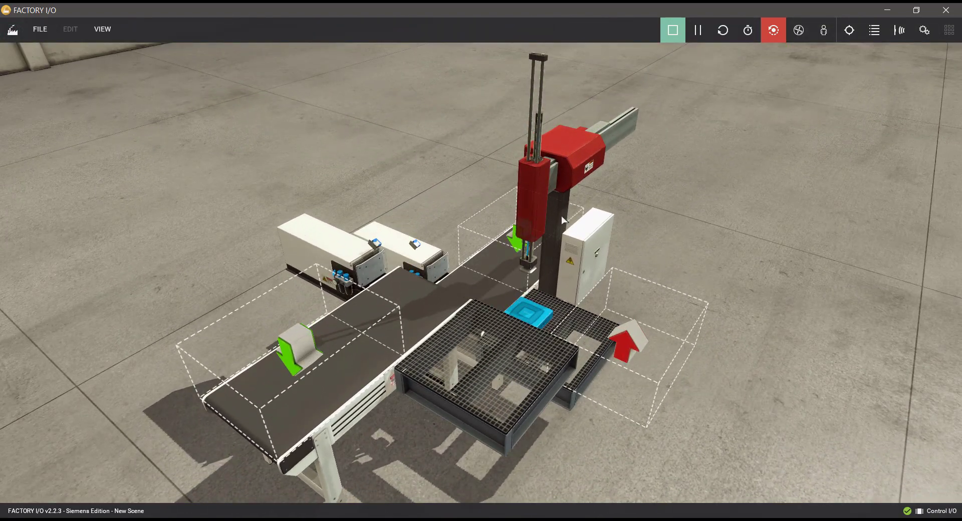
{"action": "left_click_drag", "start_coordinate": [582, 318], "coordinate": [577, 309]}
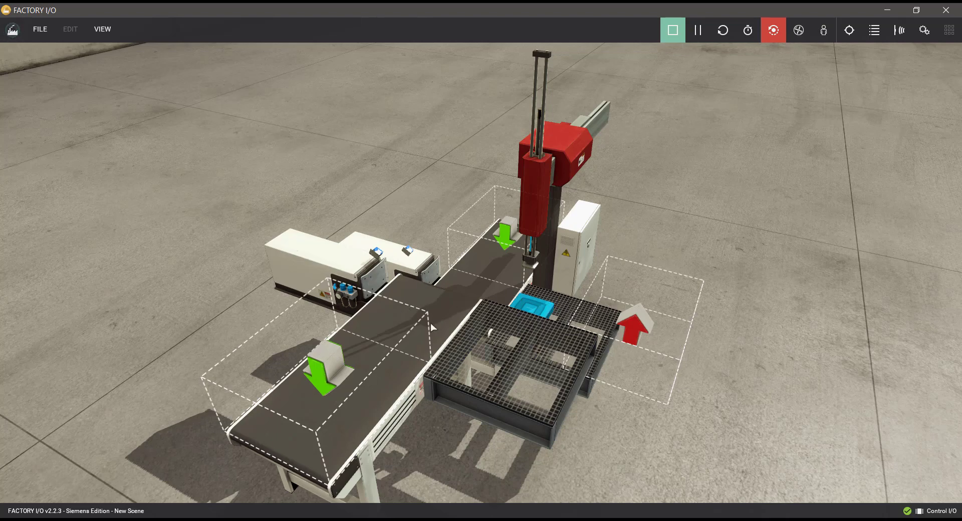
{"action": "left_click_drag", "start_coordinate": [432, 324], "coordinate": [385, 318]}
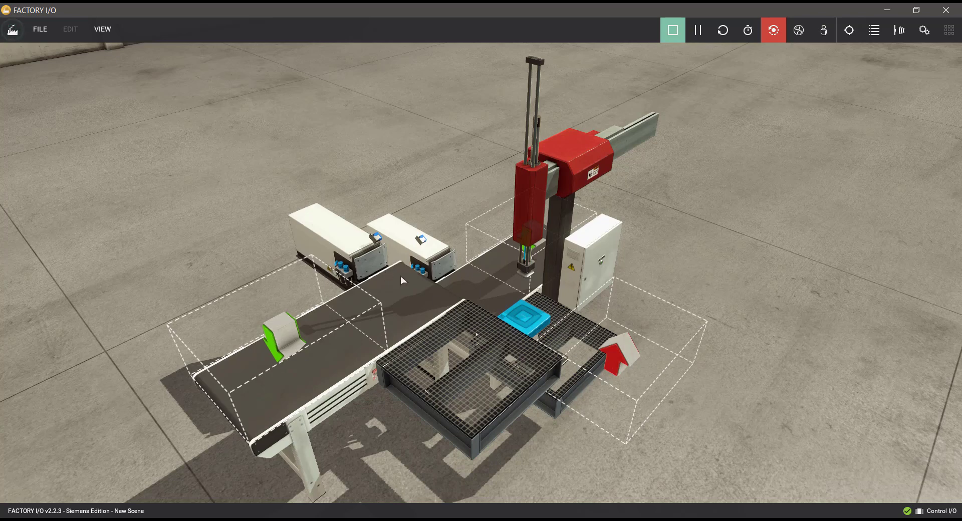
{"action": "left_click_drag", "start_coordinate": [468, 315], "coordinate": [461, 301]}
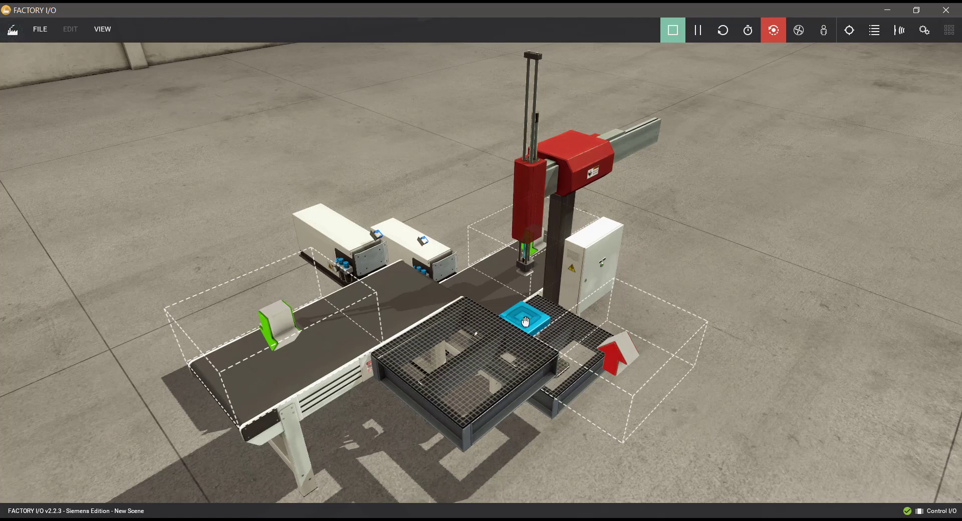
{"action": "left_click_drag", "start_coordinate": [550, 326], "coordinate": [516, 325]}
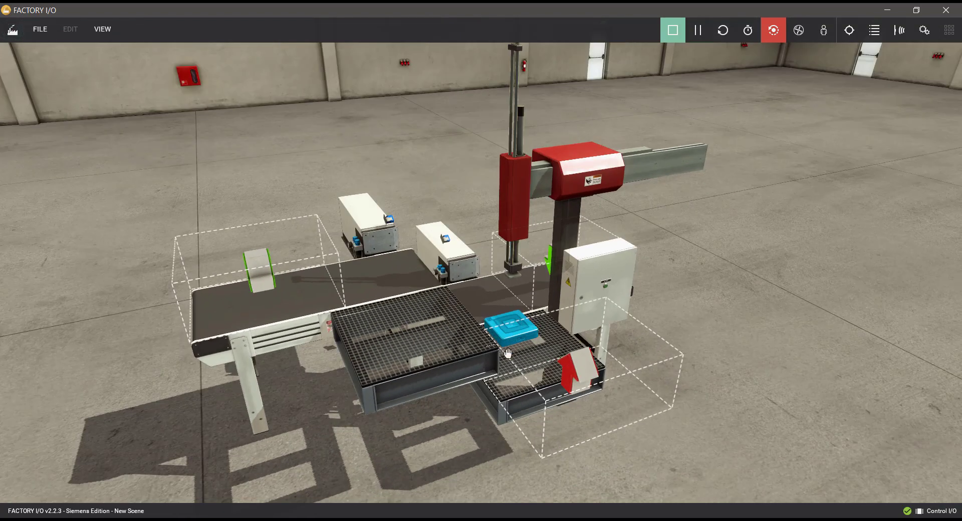
- Return to FluidSIM and place a text object reading "A+" above the cylinder
{"action": "key", "text": "alt+Tab"}
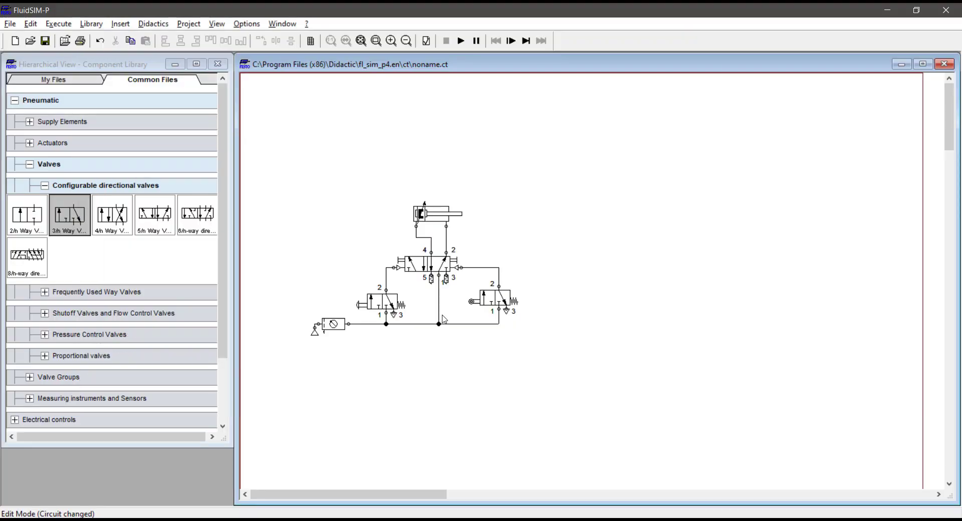
{"action": "scroll", "coordinate": [132, 342], "scroll_direction": "down", "scroll_amount": 3}
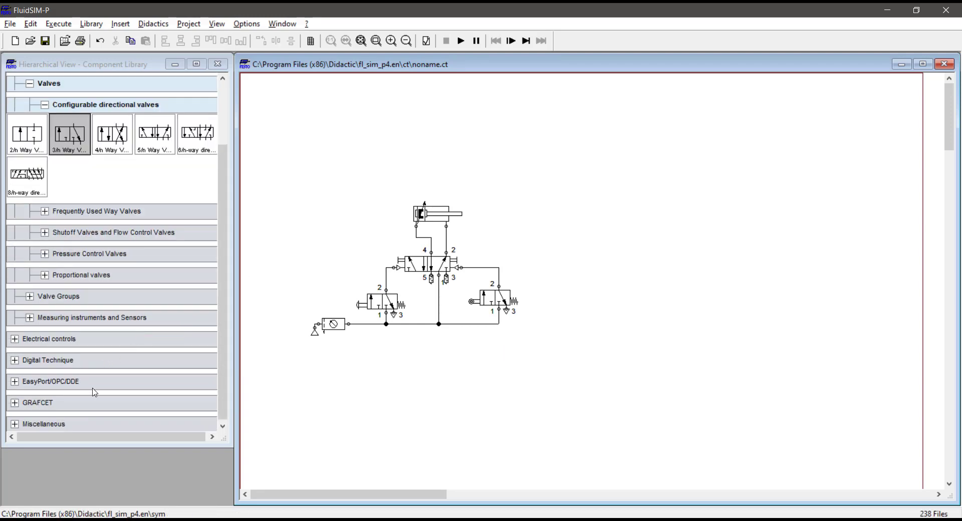
{"action": "left_click", "coordinate": [61, 425]}
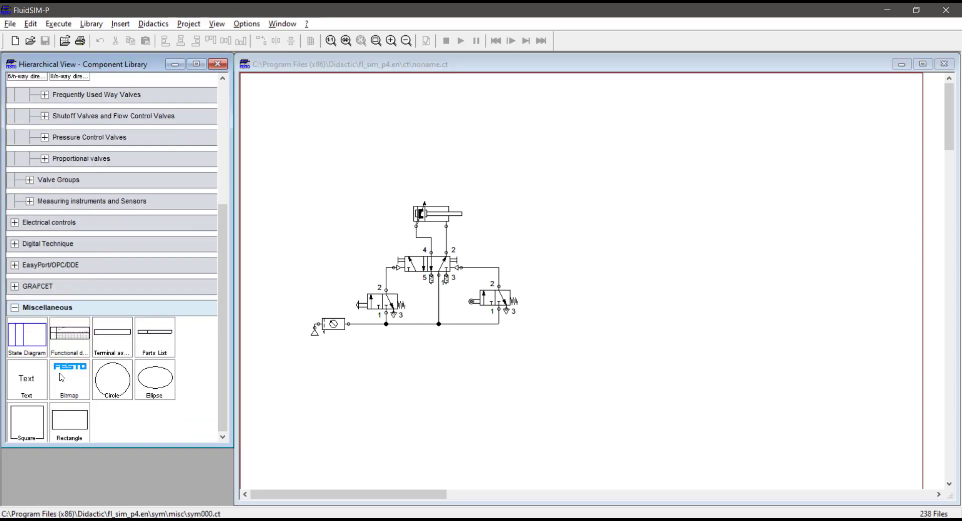
{"action": "left_click_drag", "start_coordinate": [30, 380], "coordinate": [466, 142]}
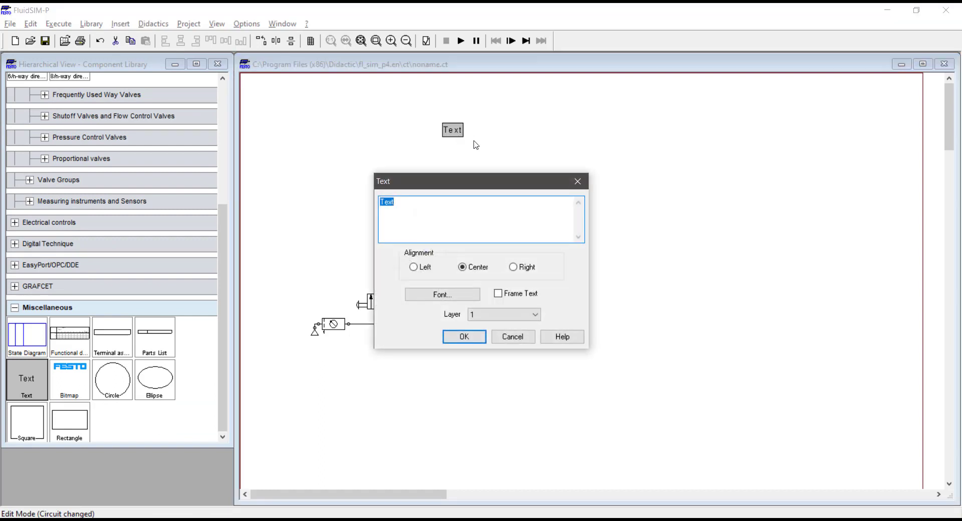
{"action": "type", "text": "a"}
{"action": "key", "text": "Return"}
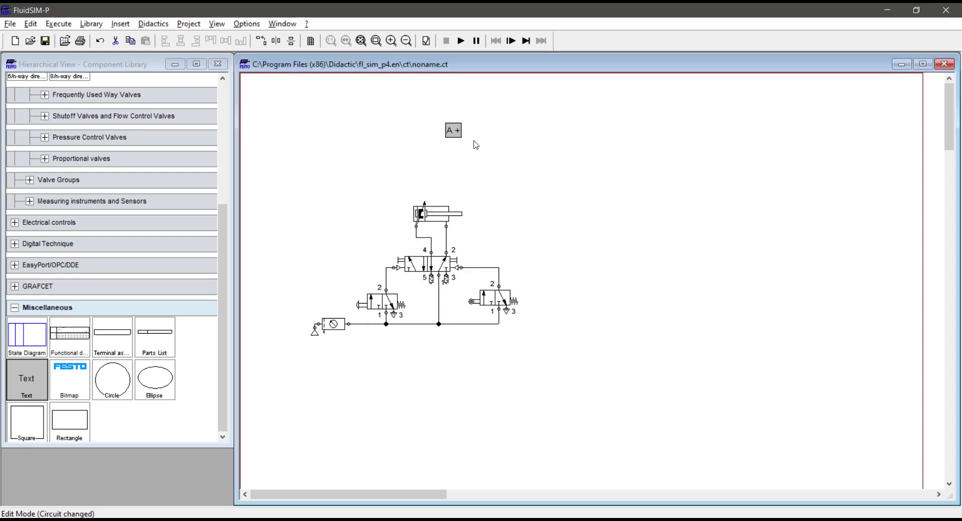
- Change the "A+" text to two lines, "A+C+C-" above "B+D+D-"
{"action": "double_click", "coordinate": [453, 131]}
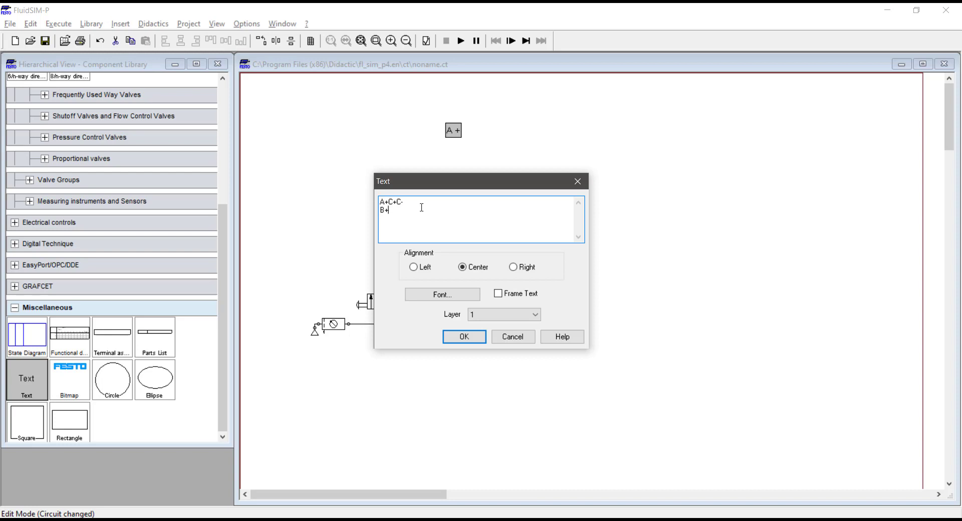
{"action": "type", "text": "D+D-"}
{"action": "left_click_drag", "start_coordinate": [440, 183], "coordinate": [563, 171]}
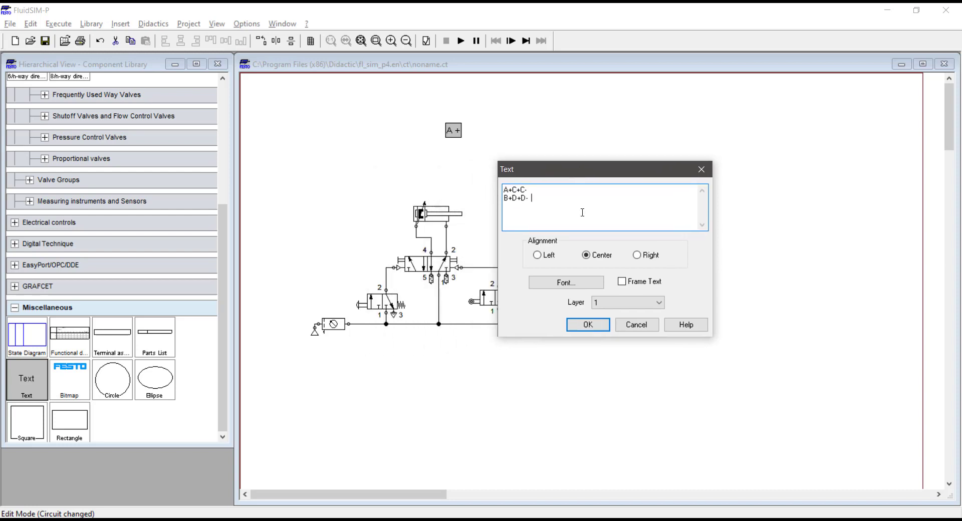
{"action": "left_click", "coordinate": [588, 325]}
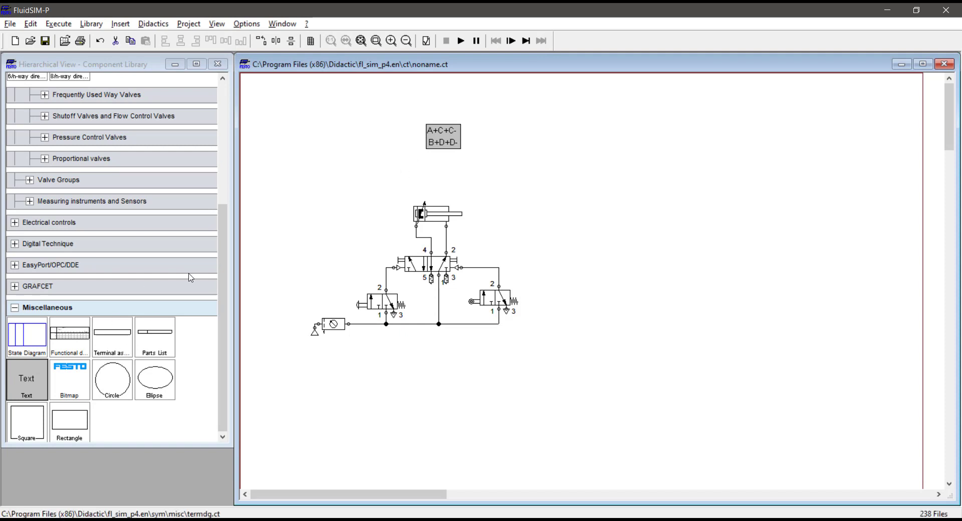
- Add a second text object reading "E+F+E-G+F-G-" to the right of the two-line text without overlapping it
{"action": "left_click_drag", "start_coordinate": [20, 373], "coordinate": [477, 139]}
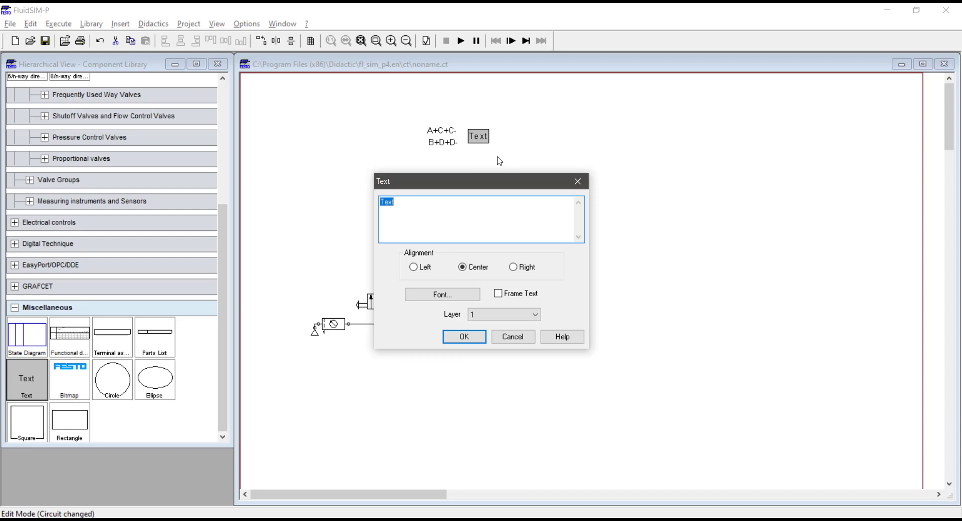
{"action": "type", "text": "e"}
{"action": "key", "text": "Return"}
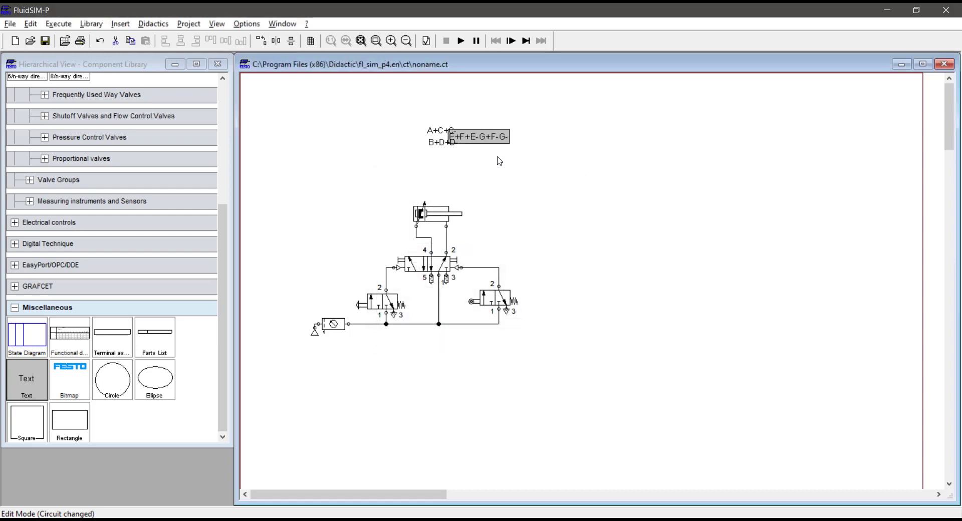
{"action": "left_click_drag", "start_coordinate": [492, 137], "coordinate": [491, 138]}
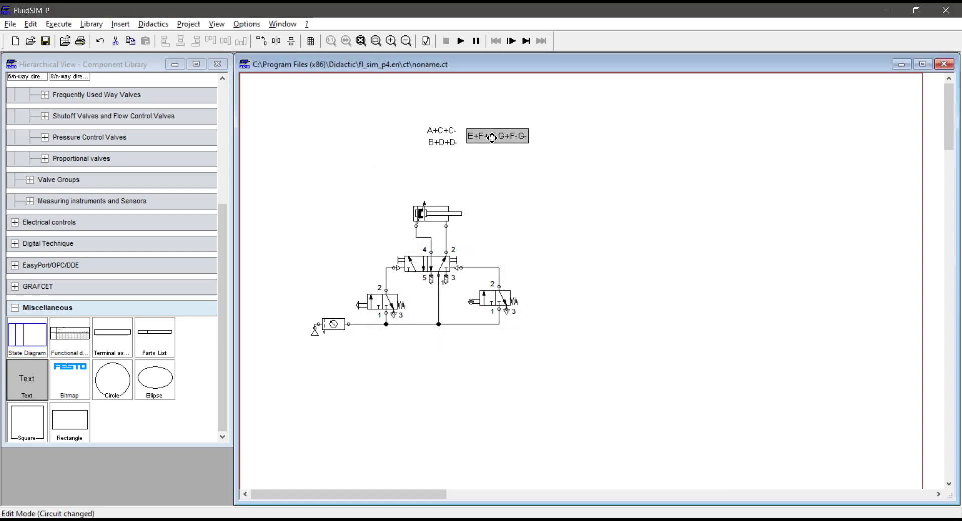
{"action": "left_click", "coordinate": [399, 156]}
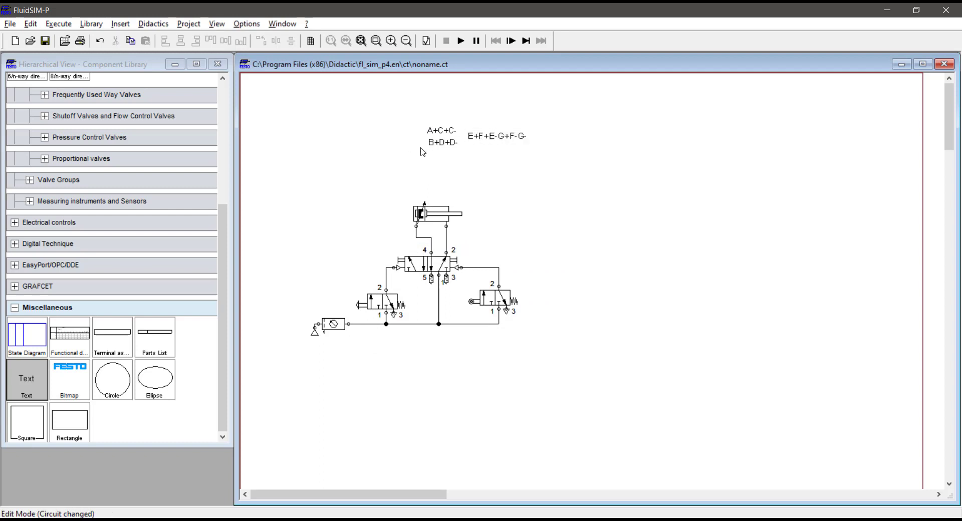
- Duplicate the E+F+E-G+F-G- text, change the copy to "(" at font size 18 and place it left of the two-line text
{"action": "left_click", "coordinate": [480, 140]}
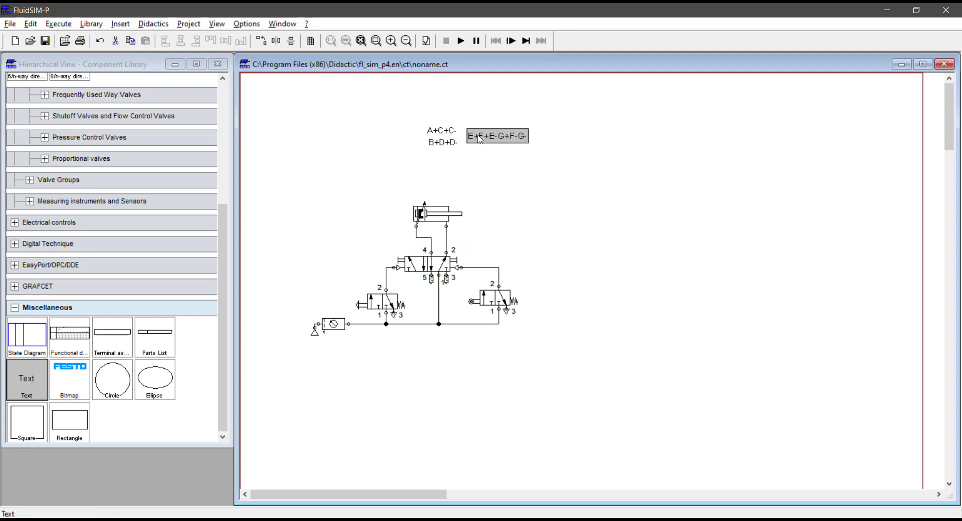
{"action": "left_click_drag", "start_coordinate": [480, 139], "coordinate": [403, 142]}
{"action": "double_click", "coordinate": [407, 143]}
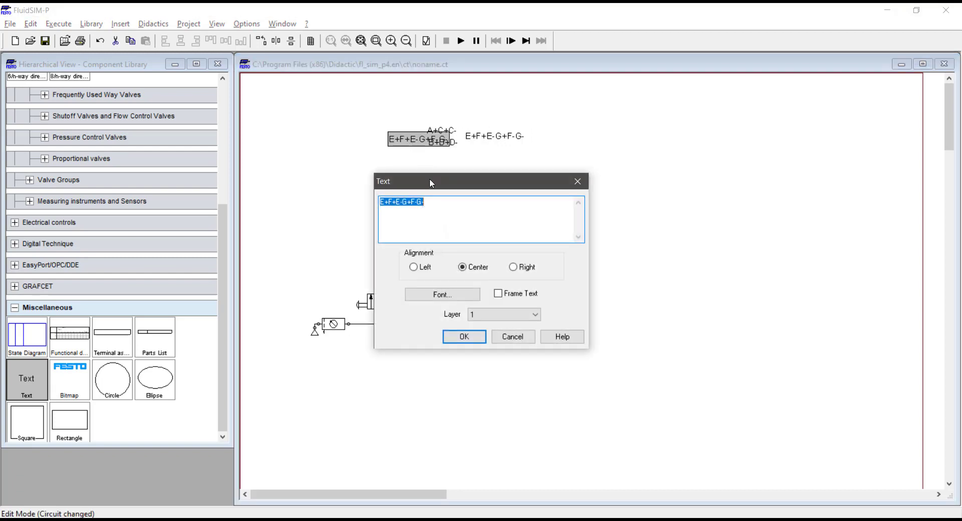
{"action": "type", "text": "("}
{"action": "left_click", "coordinate": [467, 298]}
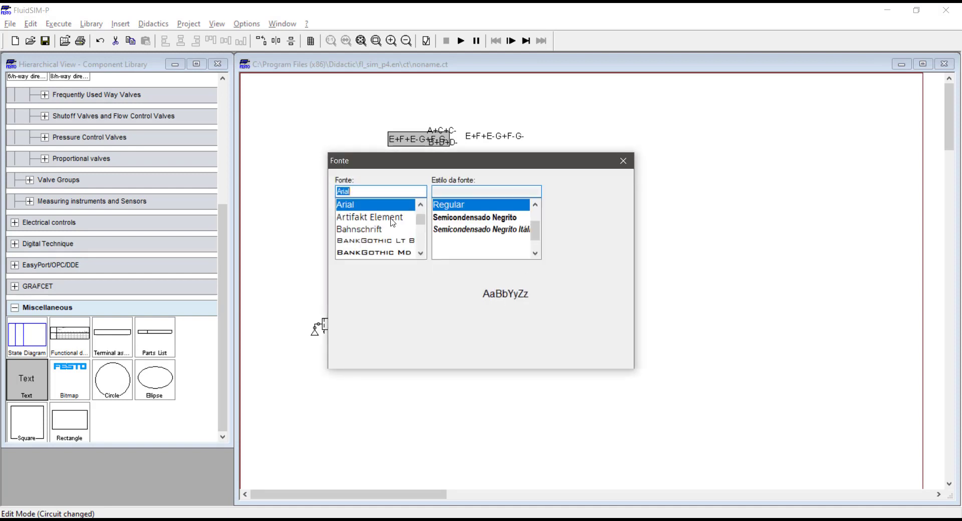
{"action": "left_click", "coordinate": [555, 228]}
{"action": "left_click", "coordinate": [594, 198]}
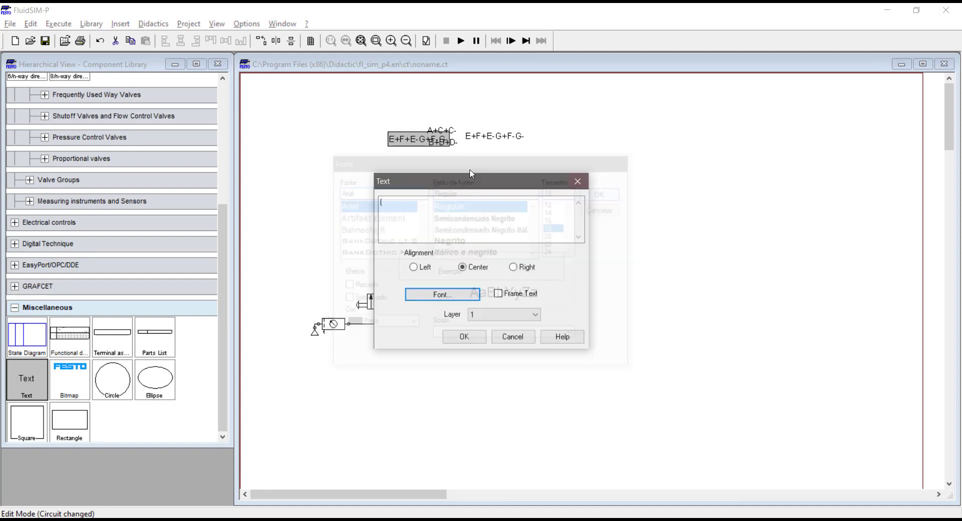
{"action": "left_click", "coordinate": [465, 334]}
{"action": "left_click_drag", "start_coordinate": [419, 144], "coordinate": [420, 141]}
- Set the opening parenthesis's font size to 22
{"action": "double_click", "coordinate": [420, 141]}
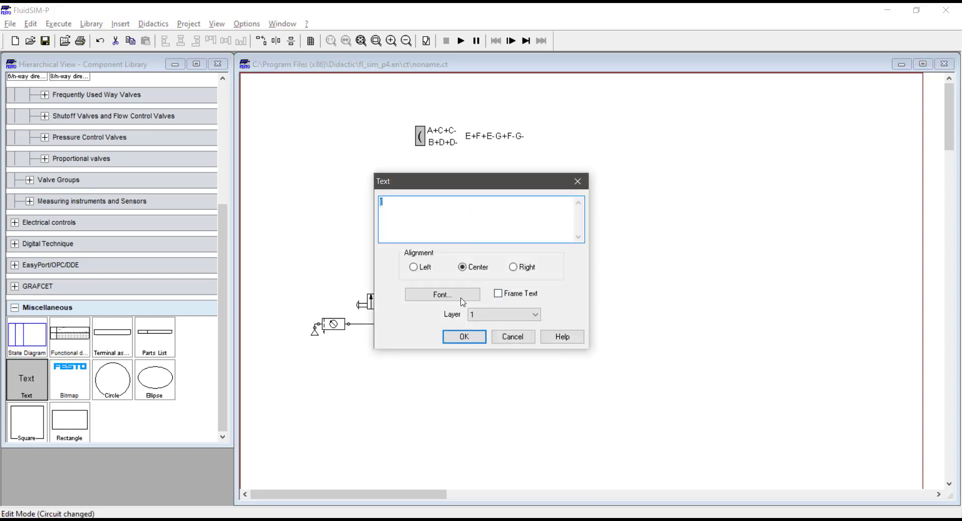
{"action": "left_click", "coordinate": [462, 296]}
{"action": "left_click", "coordinate": [558, 213]}
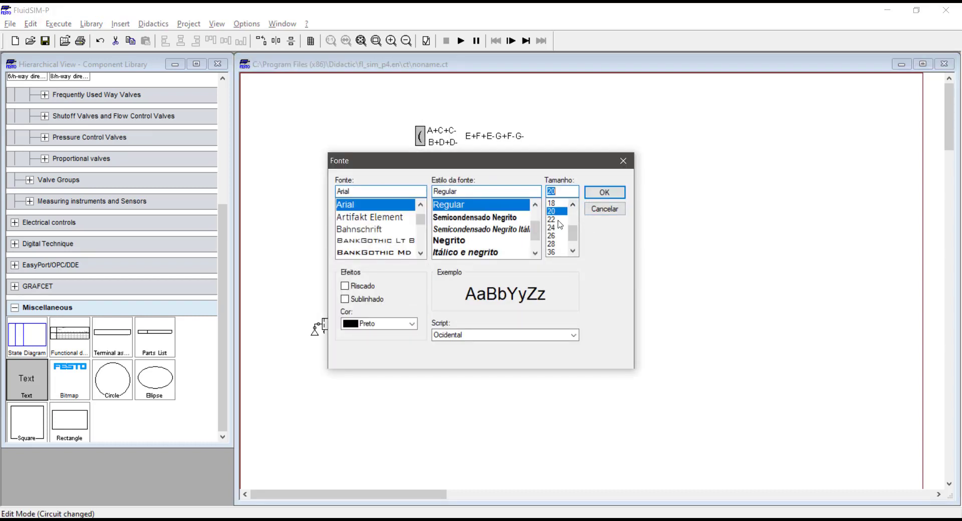
{"action": "left_click", "coordinate": [557, 220]}
{"action": "left_click", "coordinate": [602, 195]}
{"action": "left_click", "coordinate": [477, 339]}
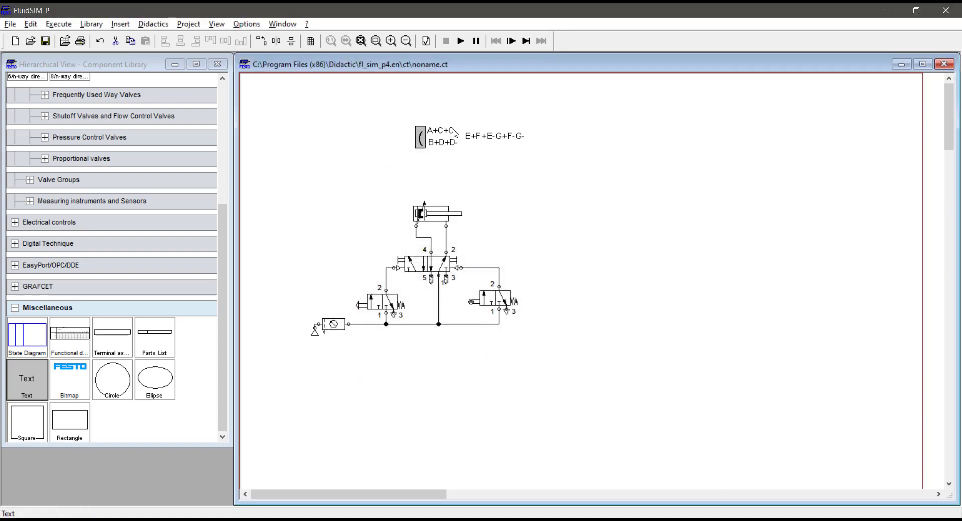
- Duplicate the parenthesis to the right of the two-line text as ")" and position the E+F+E-G+F-G- text just after it
{"action": "scroll", "coordinate": [463, 134], "scroll_direction": "up", "scroll_amount": 1}
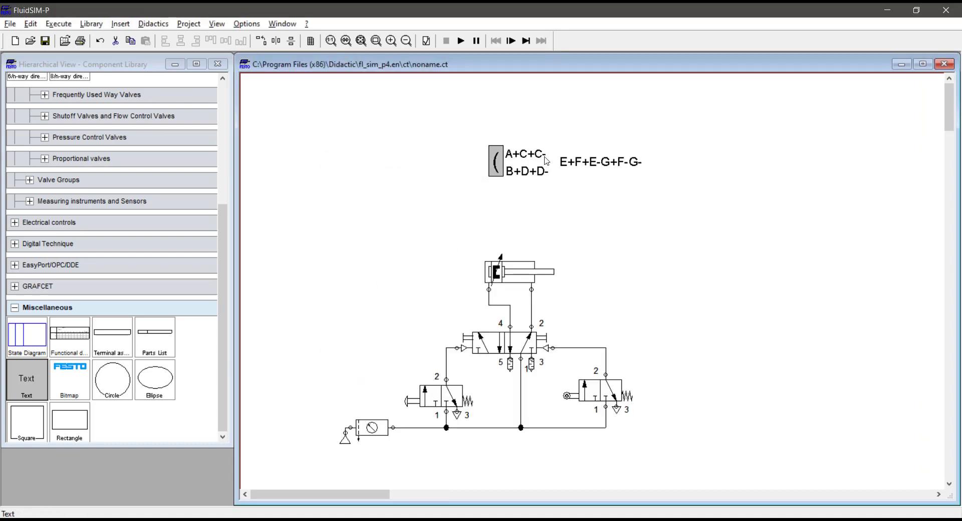
{"action": "left_click_drag", "start_coordinate": [583, 166], "coordinate": [616, 165]}
{"action": "left_click_drag", "start_coordinate": [496, 163], "coordinate": [559, 165]}
{"action": "double_click", "coordinate": [559, 164]}
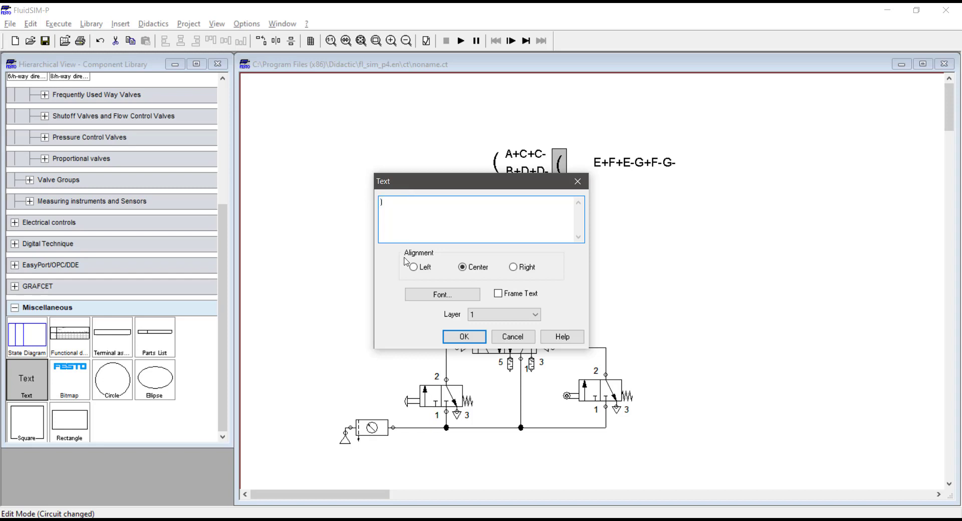
{"action": "left_click", "coordinate": [479, 338]}
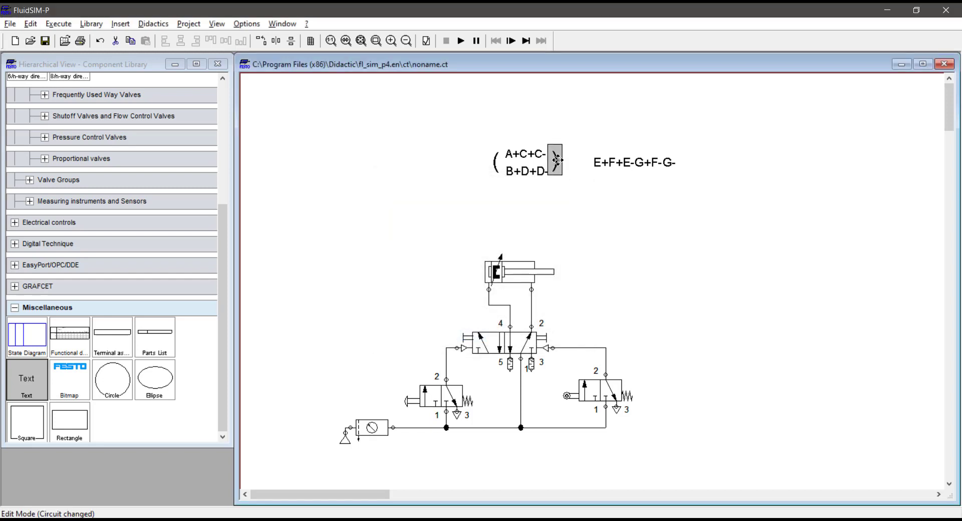
{"action": "left_click", "coordinate": [619, 164]}
{"action": "left_click_drag", "start_coordinate": [619, 163], "coordinate": [593, 163]}
{"action": "left_click", "coordinate": [616, 197]}
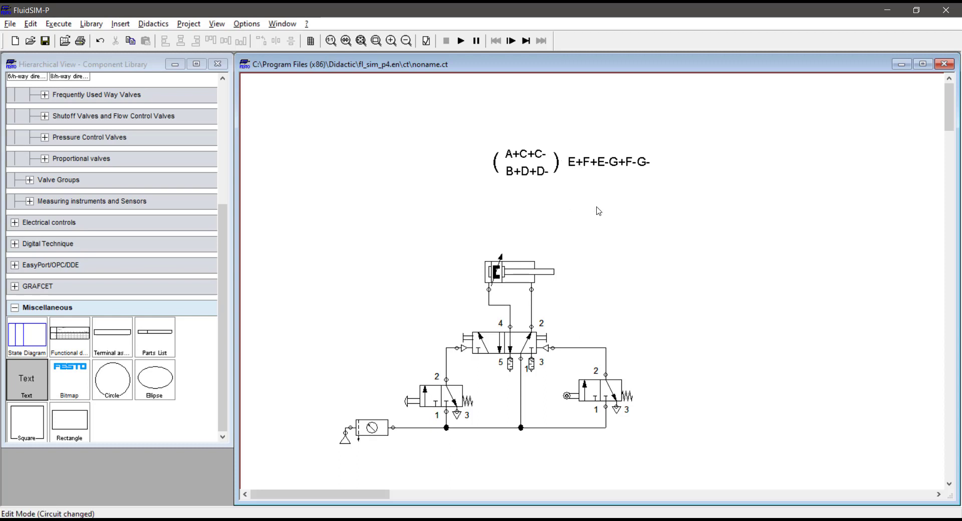
{"action": "key", "text": "alt+Tab"}
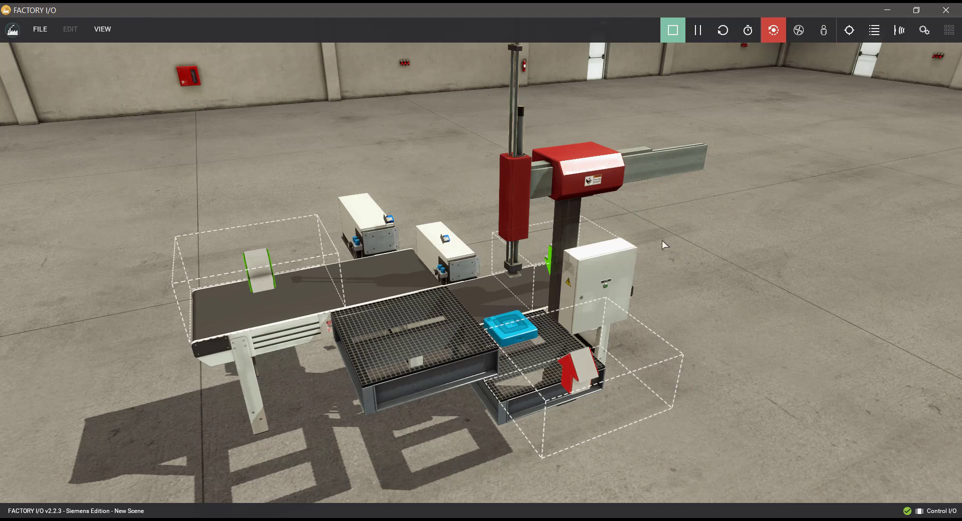
{"action": "key", "text": "alt+Tab"}
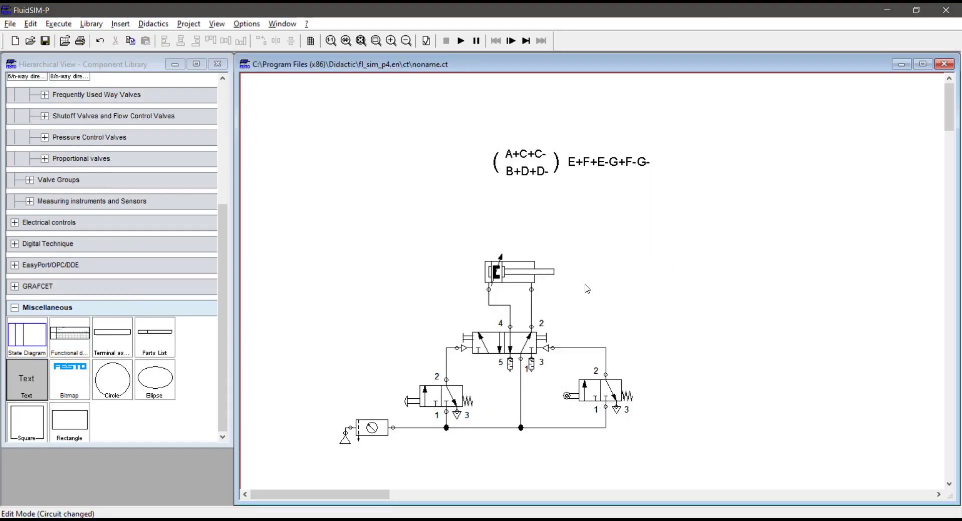
- Duplicate the cylinder, 5/2 valve and both 3/2 valves with their lines below the original circuit, leaving out the air supply
{"action": "scroll", "coordinate": [386, 272], "scroll_direction": "down", "scroll_amount": 1}
{"action": "left_click_drag", "start_coordinate": [519, 226], "coordinate": [360, 344]}
{"action": "left_click_drag", "start_coordinate": [497, 269], "coordinate": [499, 287]}
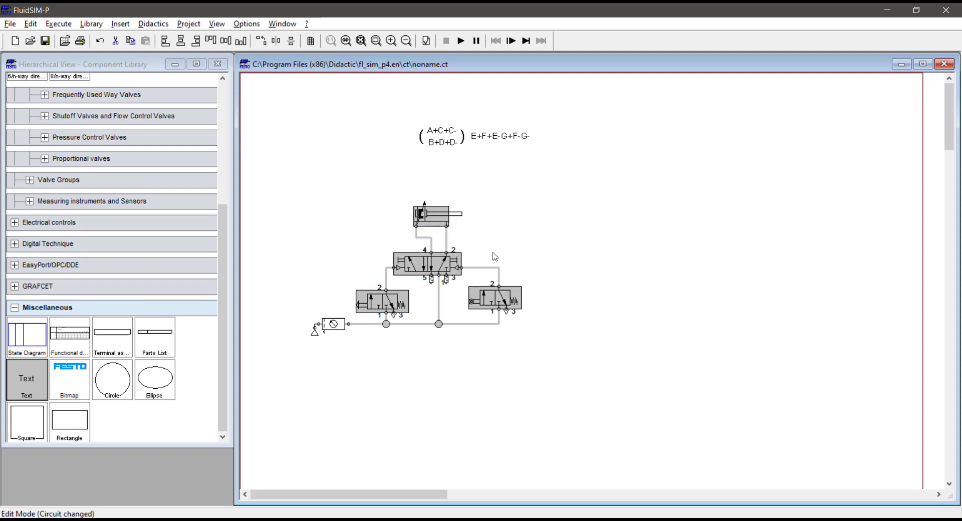
{"action": "mouse_move", "coordinate": [451, 225]}
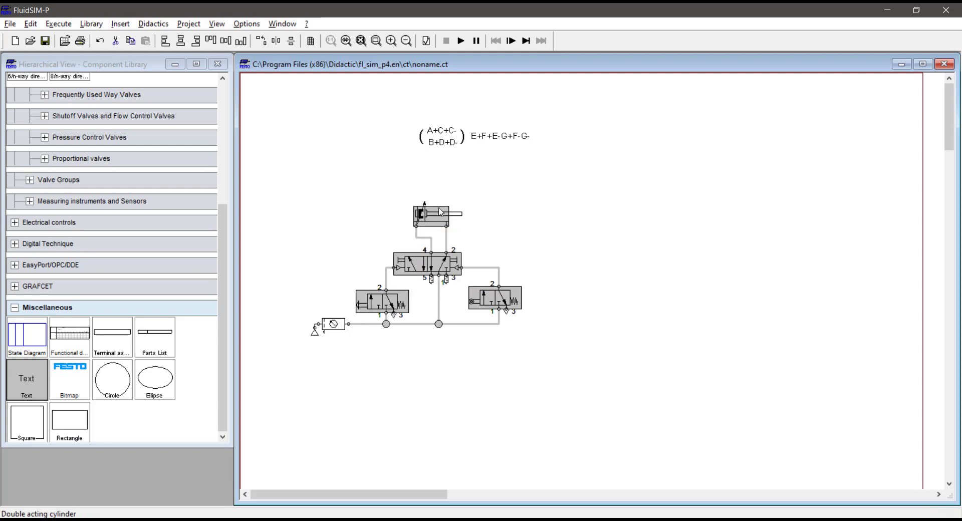
{"action": "left_click_drag", "start_coordinate": [435, 215], "coordinate": [432, 358]}
- Replace the cylinder in the lower copy with an air motor connected to ports 4 and 2 of the 5/2 valve
{"action": "left_click", "coordinate": [466, 355]}
{"action": "left_click", "coordinate": [437, 356]}
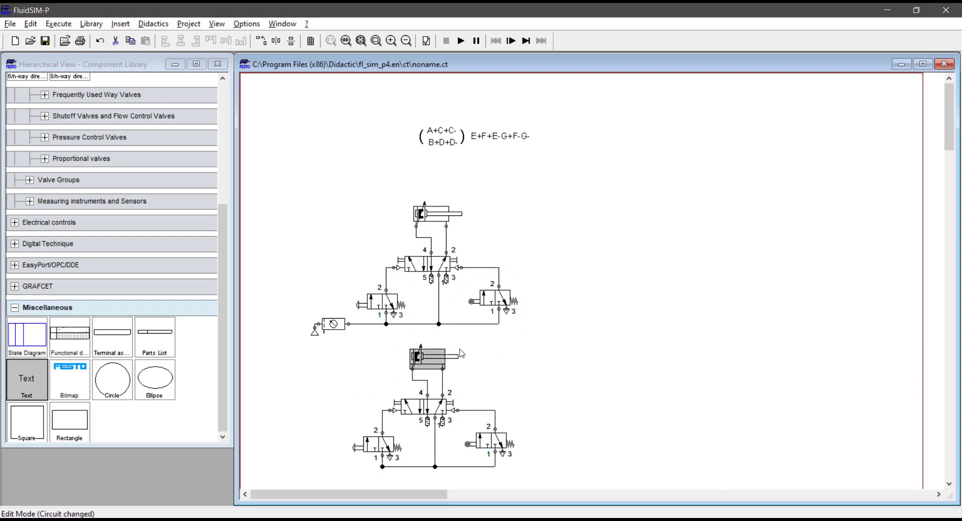
{"action": "key", "text": "Delete"}
{"action": "scroll", "coordinate": [57, 167], "scroll_direction": "up", "scroll_amount": 5}
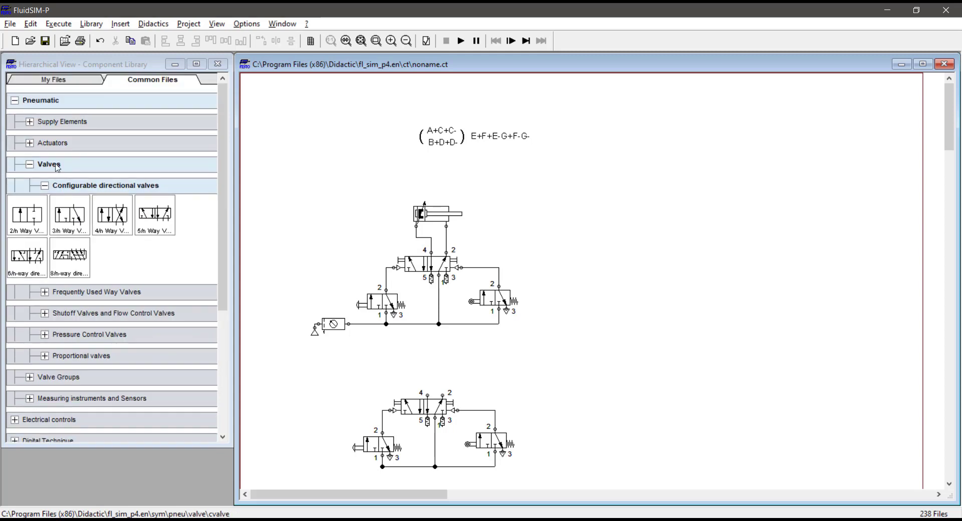
{"action": "left_click", "coordinate": [56, 144]}
{"action": "left_click_drag", "start_coordinate": [153, 215], "coordinate": [424, 377]}
{"action": "left_click", "coordinate": [432, 372]}
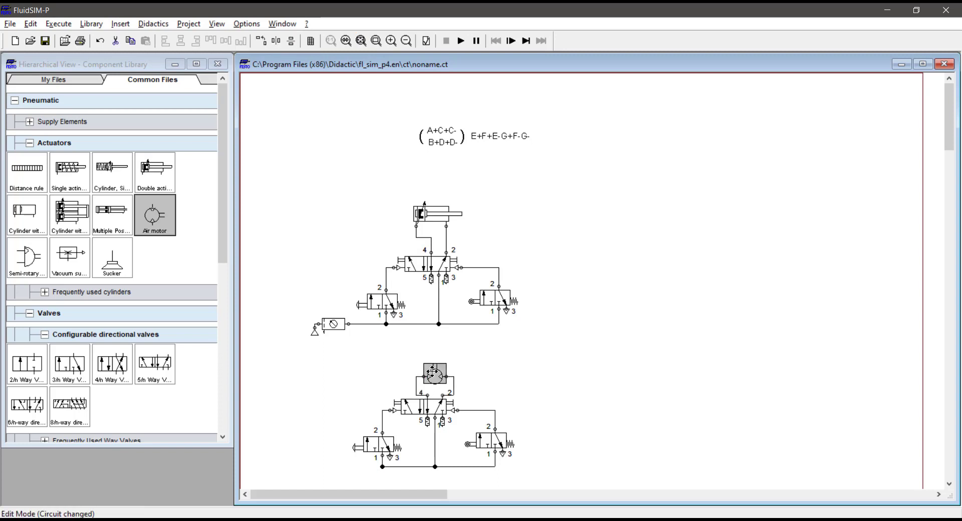
{"action": "left_click", "coordinate": [485, 338]}
{"action": "left_click_drag", "start_coordinate": [386, 307], "coordinate": [306, 416]}
{"action": "key", "text": "Delete"}
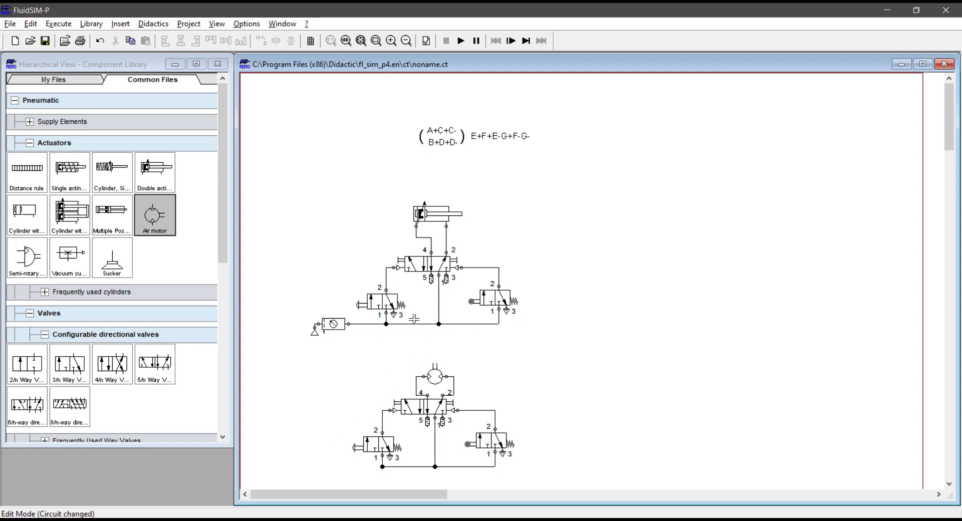
- Duplicate the air motor, its 5/2 valve and the roller valve beside the lower circuit, leaving out the push-button valve
{"action": "scroll", "coordinate": [496, 346], "scroll_direction": "down", "scroll_amount": 2}
{"action": "left_click_drag", "start_coordinate": [545, 313], "coordinate": [385, 465]}
{"action": "left_click_drag", "start_coordinate": [462, 365], "coordinate": [634, 352]}
{"action": "left_click", "coordinate": [488, 388]}
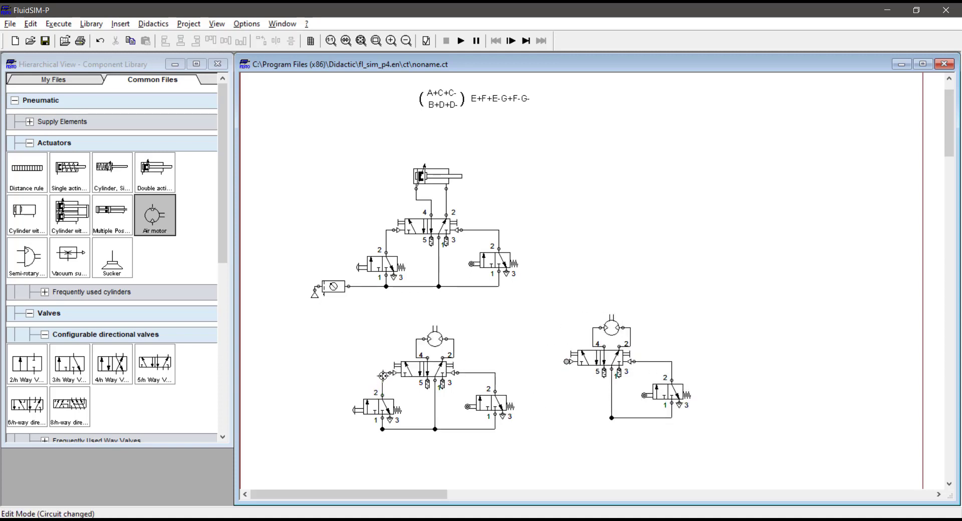
- Connect the push-button valve's output to the left pilot port of the second motor's 5/2 valve, routing the line above the first motor
{"action": "left_click_drag", "start_coordinate": [383, 373], "coordinate": [567, 361]}
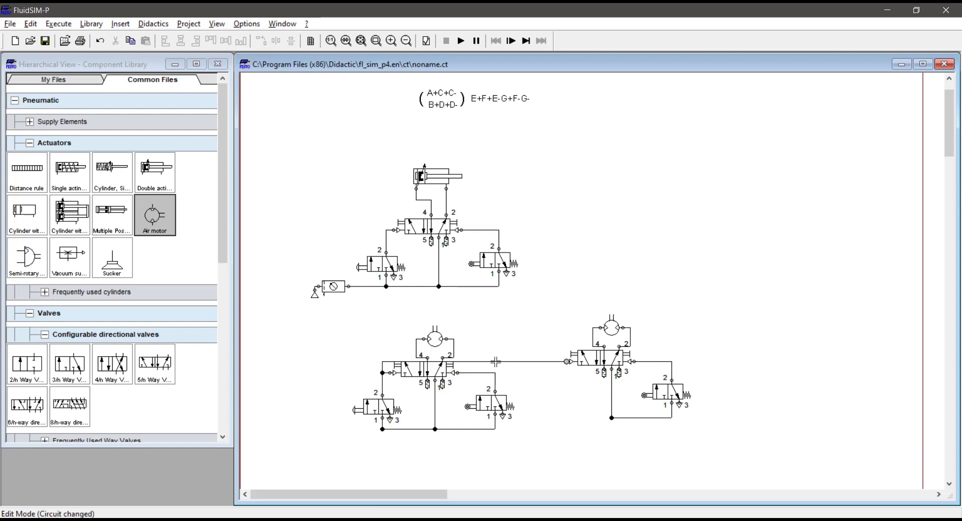
{"action": "left_click_drag", "start_coordinate": [496, 362], "coordinate": [491, 307]}
{"action": "left_click", "coordinate": [578, 322]}
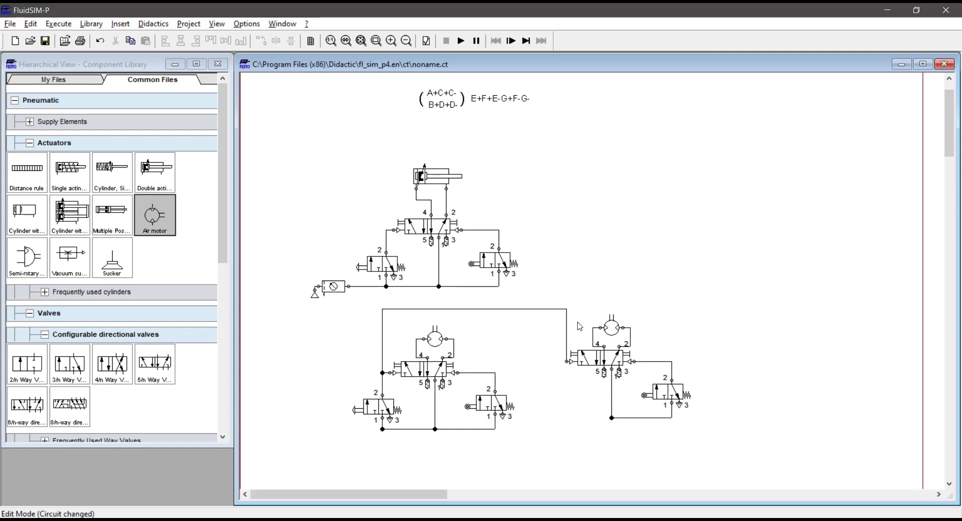
{"action": "left_click_drag", "start_coordinate": [564, 326], "coordinate": [521, 327]}
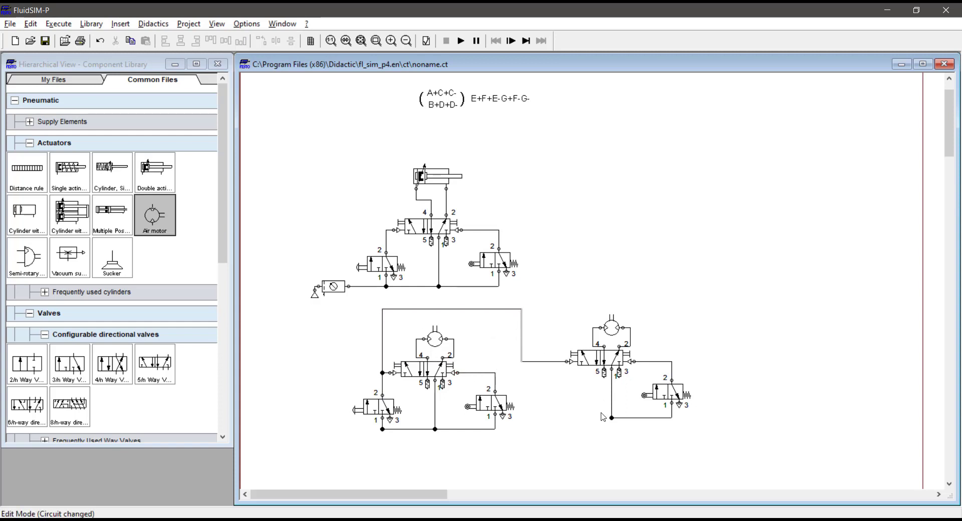
- Connect the second motor circuit to the first circuit's supply line and lower it until both motor circuits are level
{"action": "left_click_drag", "start_coordinate": [535, 436], "coordinate": [496, 429]}
{"action": "left_click_drag", "start_coordinate": [567, 296], "coordinate": [727, 421]}
{"action": "key", "text": "Down"}
{"action": "key", "text": "Down"}
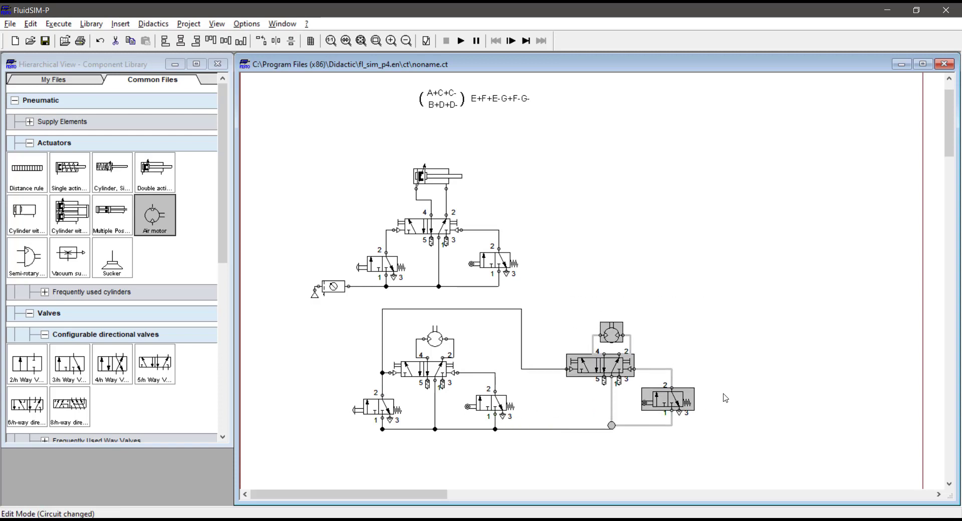
{"action": "left_click", "coordinate": [724, 390]}
{"action": "left_click", "coordinate": [606, 341]}
{"action": "left_click_drag", "start_coordinate": [728, 286], "coordinate": [577, 444]}
{"action": "key", "text": "Down"}
{"action": "left_click", "coordinate": [685, 358]}
- Label the roller actuators of the two motor circuits' 3/2 valves S1 and S2
{"action": "left_click", "coordinate": [499, 407]}
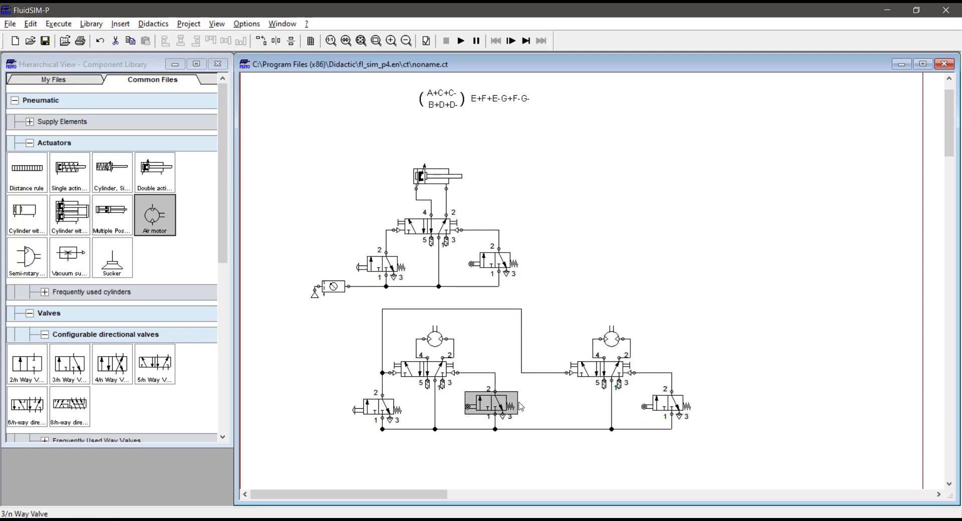
{"action": "left_click", "coordinate": [663, 405]}
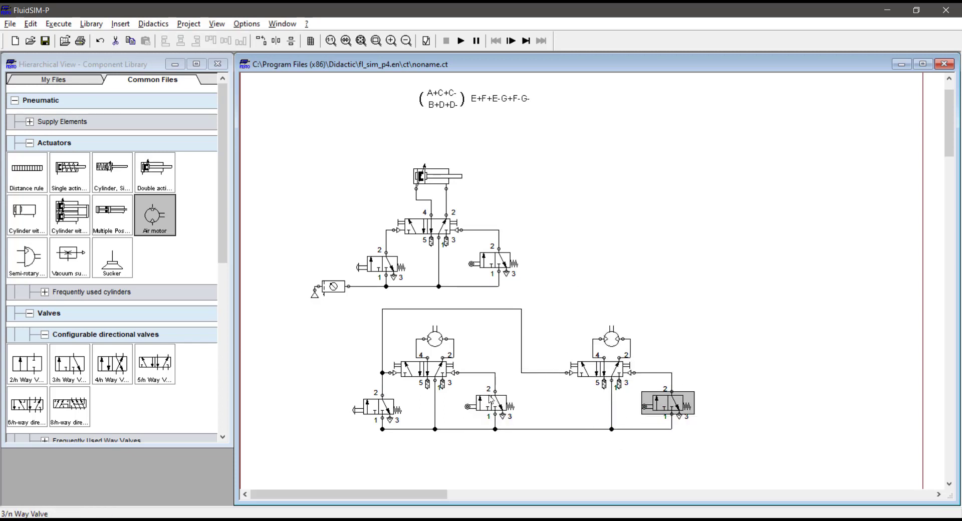
{"action": "double_click", "coordinate": [470, 409]}
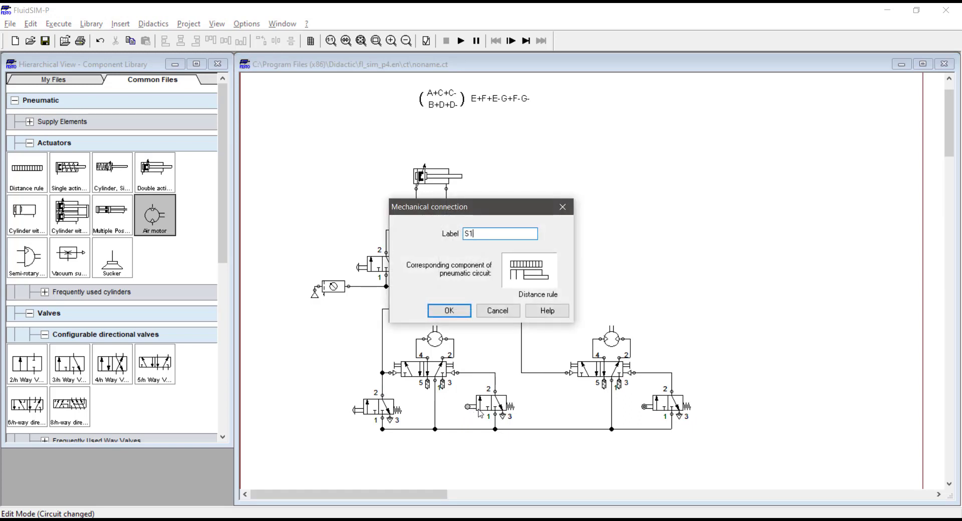
{"action": "key", "text": "Return"}
{"action": "double_click", "coordinate": [644, 408]}
{"action": "key", "text": "Return"}
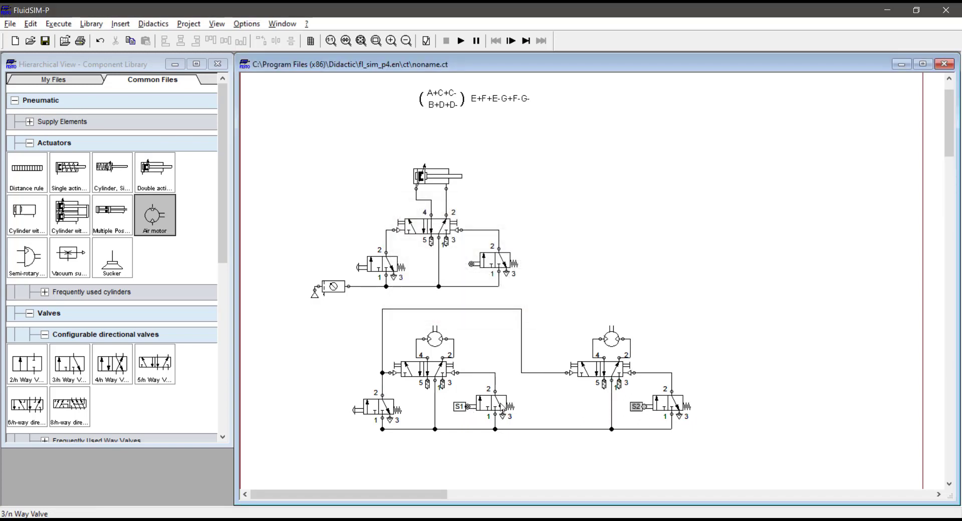
- Raise the lines between both air motors and their 5/2 valves so they clear the port numbers
{"action": "left_click_drag", "start_coordinate": [425, 372], "coordinate": [416, 357]}
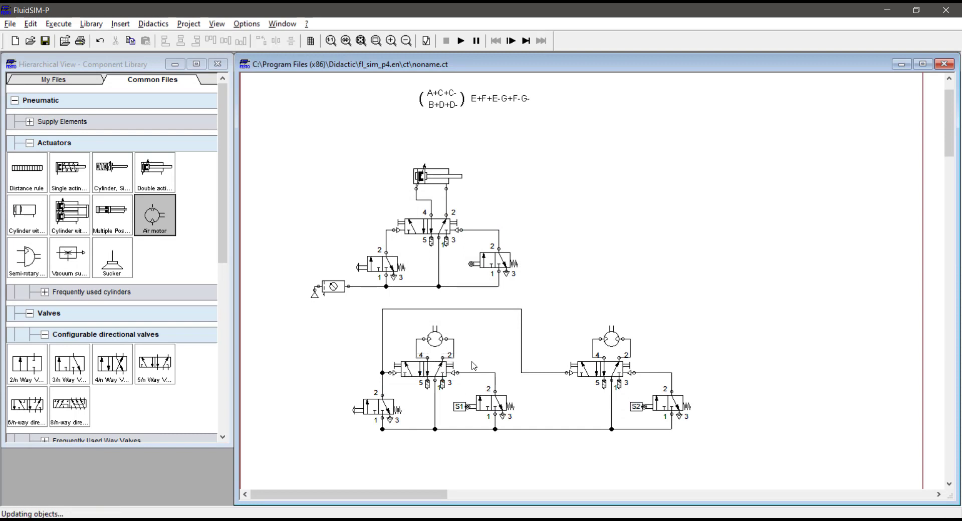
{"action": "left_click_drag", "start_coordinate": [578, 348], "coordinate": [647, 370]}
{"action": "key", "text": "Up"}
{"action": "key", "text": "Up"}
{"action": "left_click", "coordinate": [671, 365]}
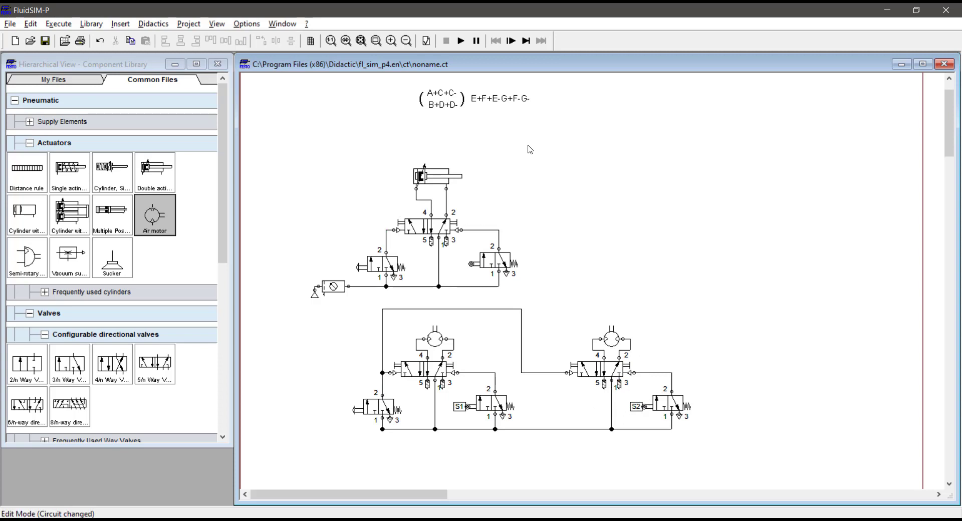
- Duplicate the cylinder circuit beside the second motor and connect its left pilot port to the S1 valve's output, routed above the motors
{"action": "left_click_drag", "start_coordinate": [590, 153], "coordinate": [391, 310]}
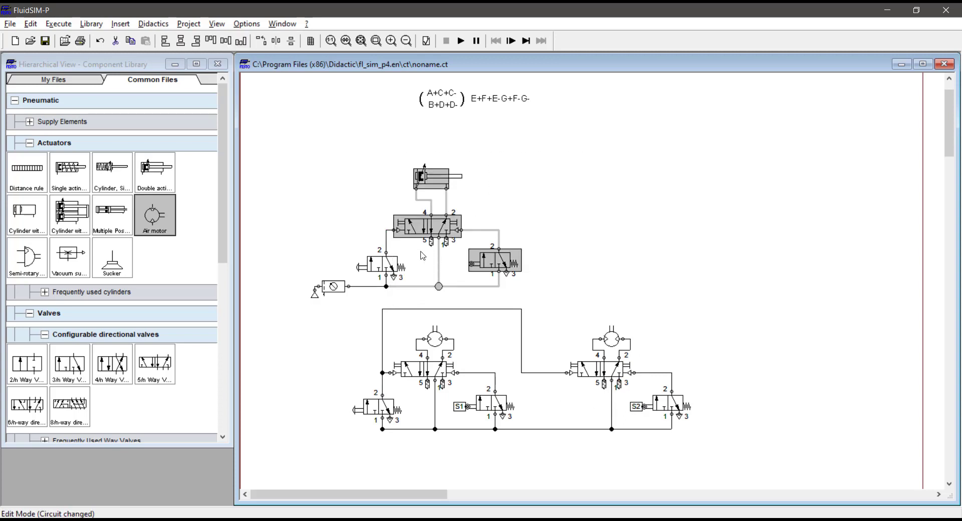
{"action": "left_click_drag", "start_coordinate": [432, 230], "coordinate": [564, 299]}
{"action": "left_click_drag", "start_coordinate": [700, 287], "coordinate": [746, 383]}
{"action": "key", "text": "Left"}
{"action": "key", "text": "Left"}
{"action": "key", "text": "Left"}
{"action": "key", "text": "Left"}
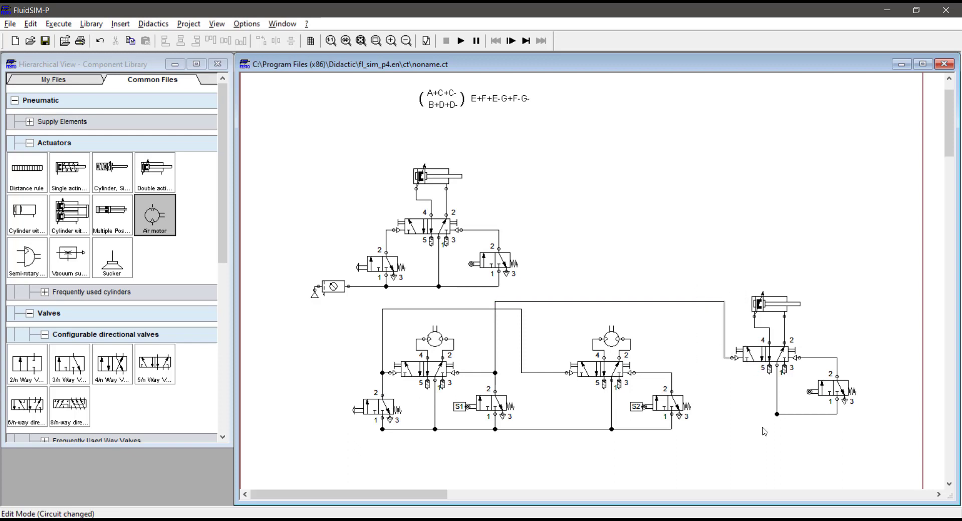
- Shift the new cylinder circuit left and connect its supply junction to the motor circuits' supply line
{"action": "left_click_drag", "start_coordinate": [892, 256], "coordinate": [675, 428]}
{"action": "key", "text": "Left"}
{"action": "key", "text": "Left"}
{"action": "key", "text": "Left"}
{"action": "left_click", "coordinate": [747, 415]}
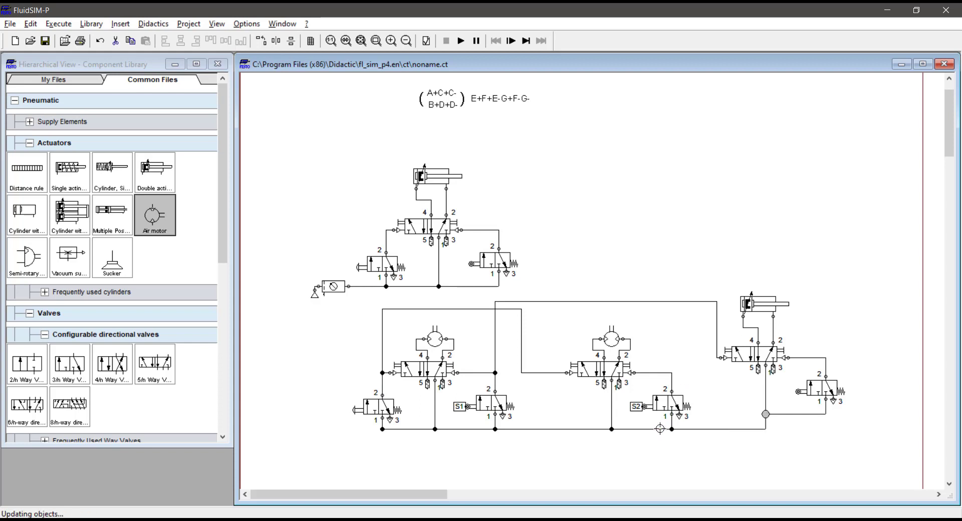
- Copy the compressed air supply and service unit to the start of the lower supply line and delete the original upper circuit
{"action": "left_click_drag", "start_coordinate": [333, 286], "coordinate": [382, 429]}
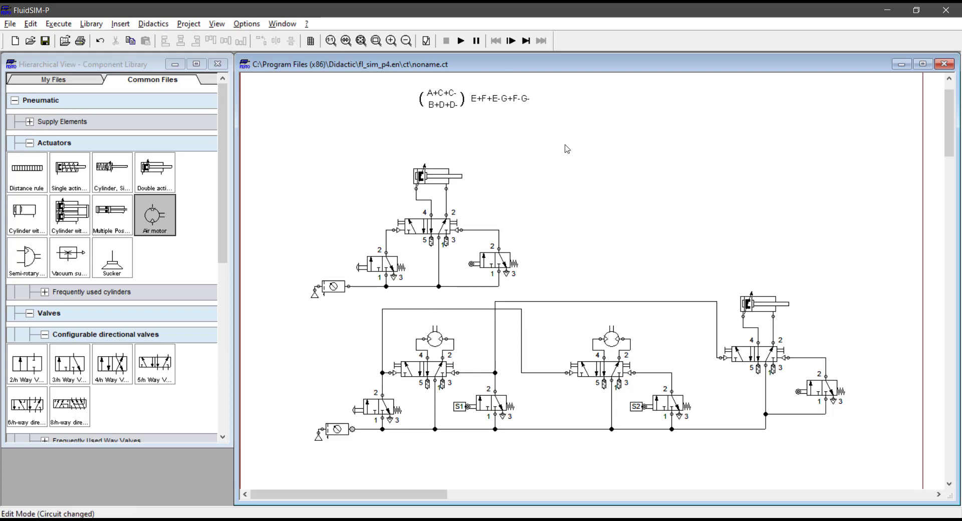
{"action": "left_click_drag", "start_coordinate": [565, 145], "coordinate": [309, 305]}
{"action": "key", "text": "Delete"}
{"action": "key", "text": "Delete"}
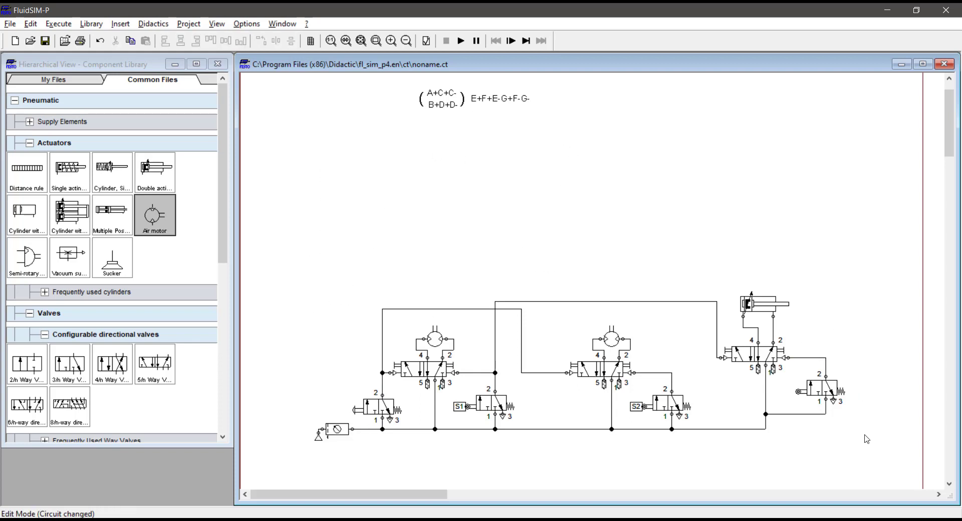
- Align the cylinder circuit's supply branch with the main supply line and move its pilot line's vertical run away from the valve
{"action": "left_click_drag", "start_coordinate": [865, 435], "coordinate": [766, 429]}
{"action": "left_click", "coordinate": [699, 356]}
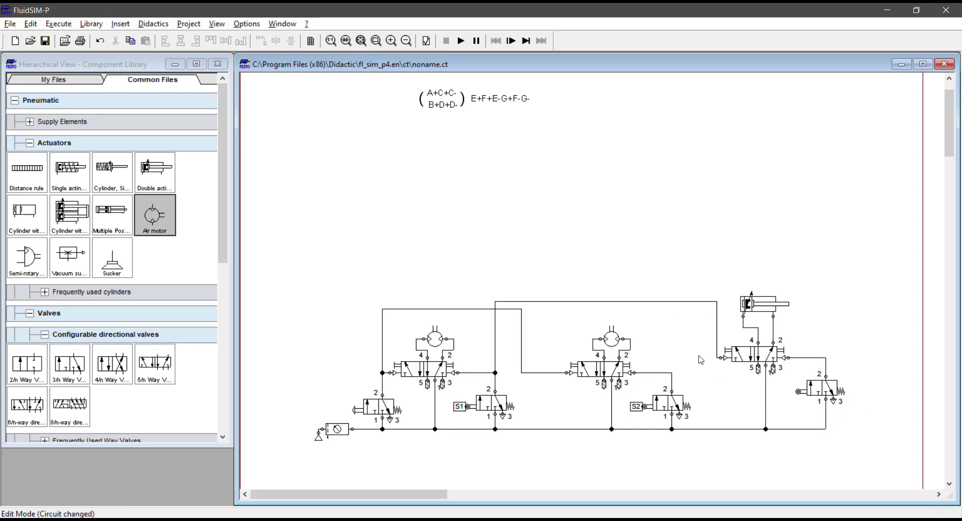
{"action": "left_click_drag", "start_coordinate": [717, 311], "coordinate": [685, 363]}
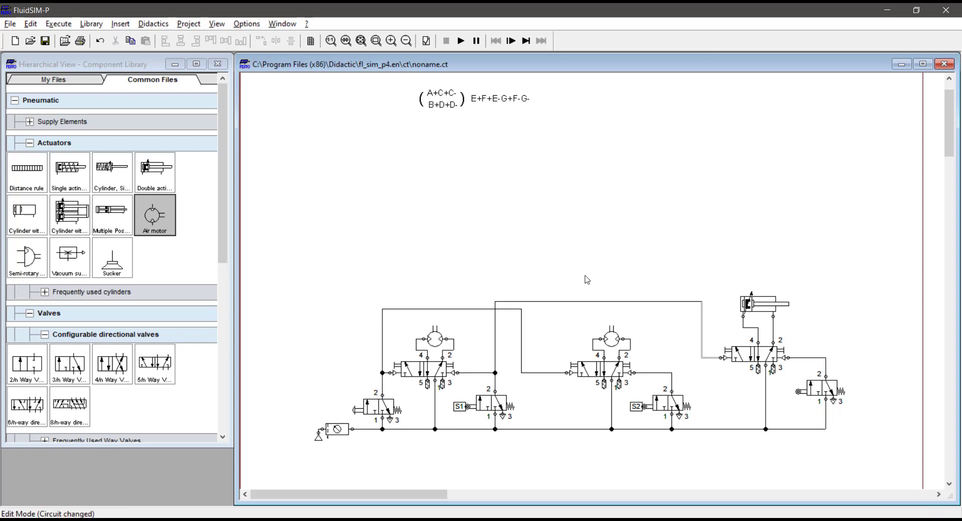
- Duplicate the cylinder, its 5/2 valve and roller valve beside the first cylinder circuit and connect the copy to the supply line
{"action": "left_click_drag", "start_coordinate": [379, 499], "coordinate": [433, 499]}
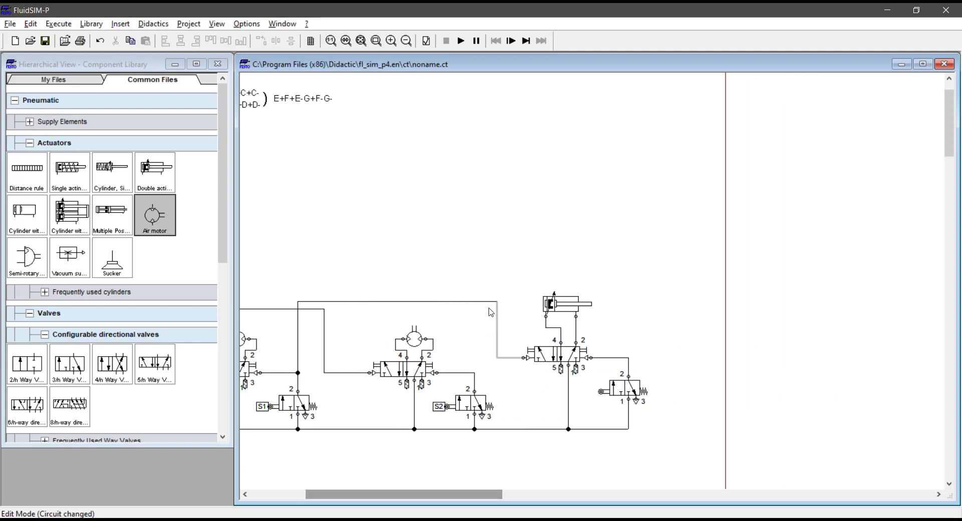
{"action": "left_click_drag", "start_coordinate": [490, 308], "coordinate": [654, 436]}
{"action": "left_click_drag", "start_coordinate": [561, 359], "coordinate": [701, 359]}
{"action": "left_click_drag", "start_coordinate": [707, 429], "coordinate": [628, 427]}
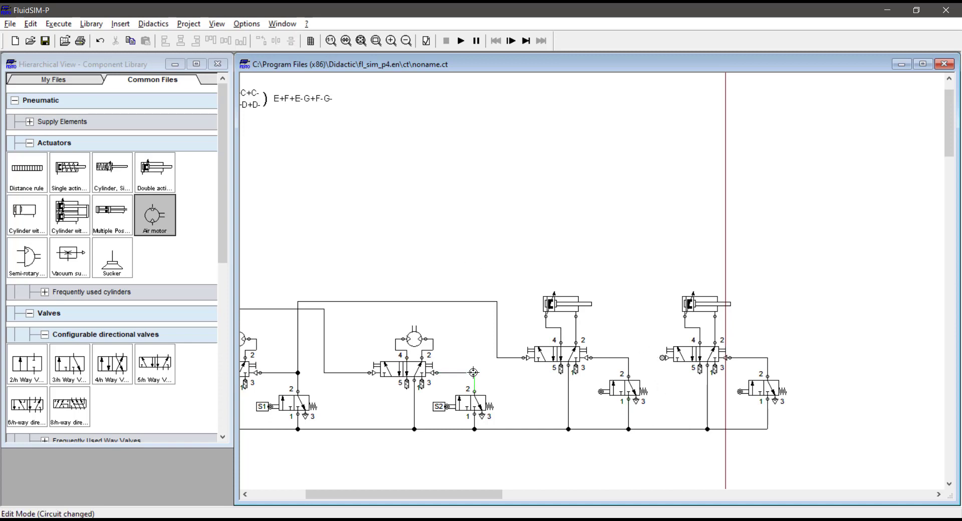
- Connect the S2 valve's output to the left pilot port of the second cylinder's 5/2 valve, routing the line above the first cylinder
{"action": "left_click_drag", "start_coordinate": [474, 372], "coordinate": [500, 263]}
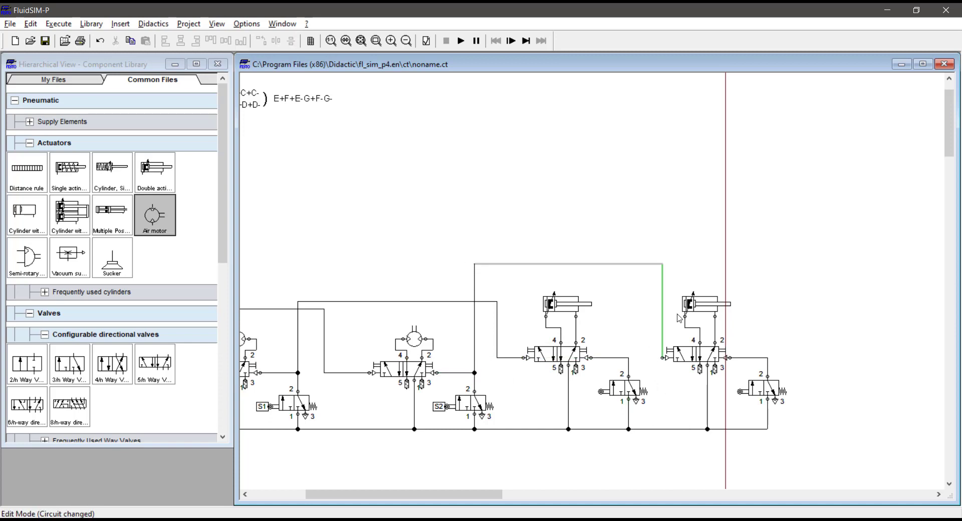
{"action": "left_click_drag", "start_coordinate": [663, 300], "coordinate": [647, 321]}
{"action": "left_click", "coordinate": [681, 273]}
- Shift the second motor circuit and both cylinder circuits left, closer to the first motor circuit
{"action": "scroll", "coordinate": [720, 288], "scroll_direction": "down", "scroll_amount": 1}
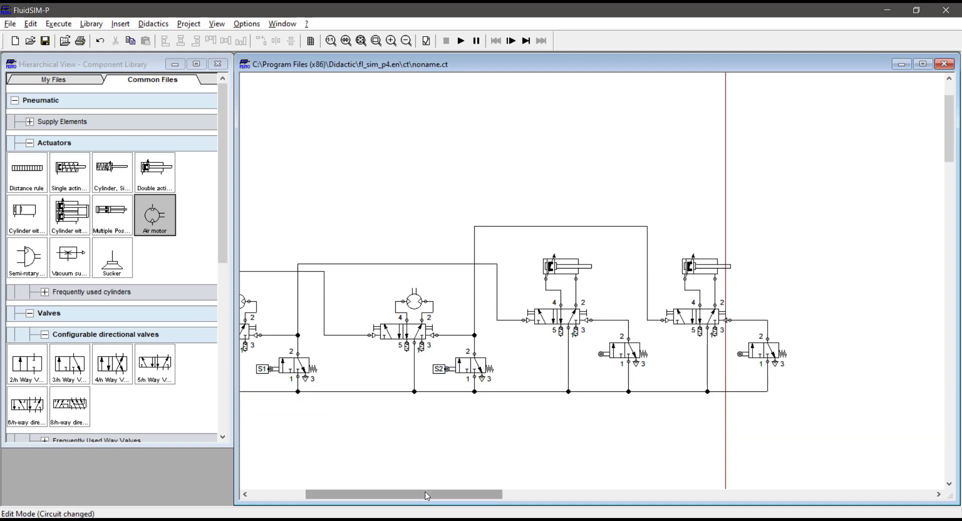
{"action": "left_click_drag", "start_coordinate": [426, 496], "coordinate": [409, 496]}
{"action": "left_click_drag", "start_coordinate": [389, 148], "coordinate": [902, 432]}
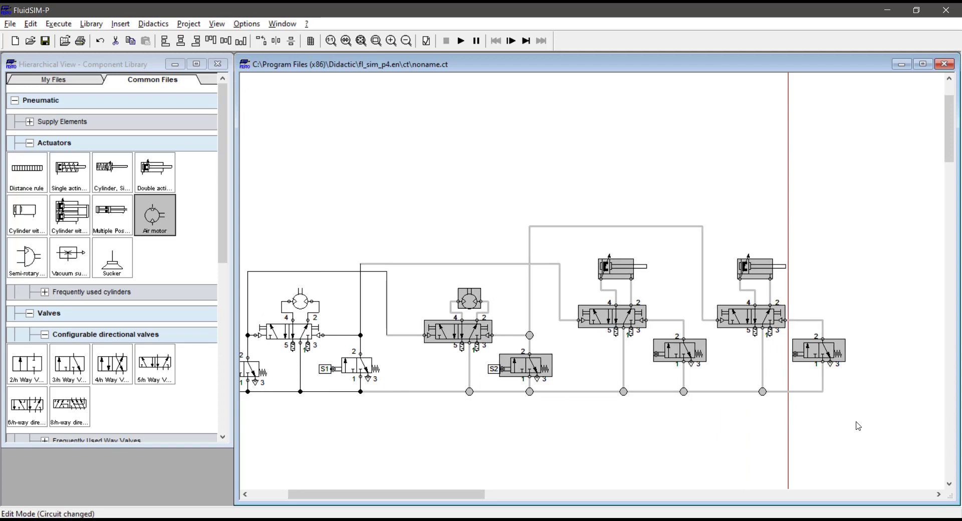
{"action": "key", "text": "Left"}
{"action": "key", "text": "Left"}
{"action": "key", "text": "Left"}
{"action": "key", "text": "Left"}
{"action": "key", "text": "Left"}
{"action": "key", "text": "Left"}
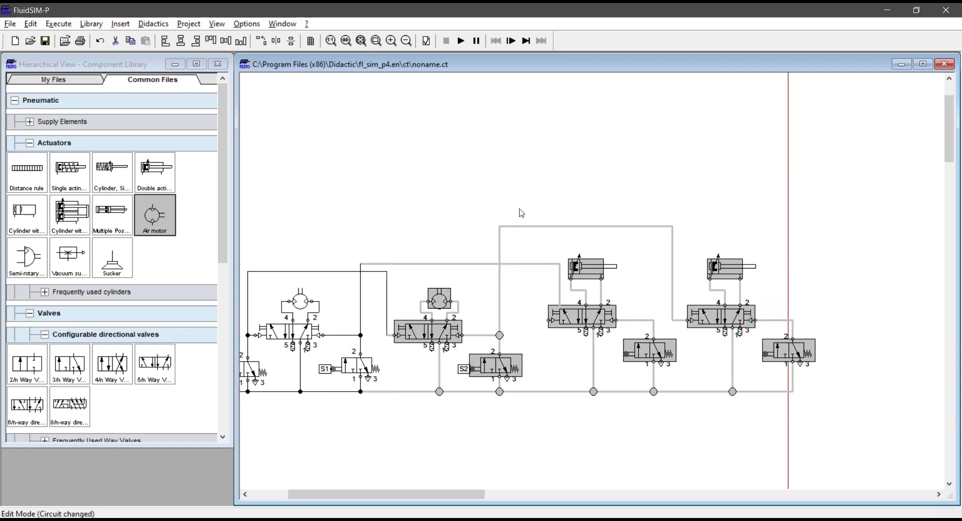
- Shift the vertical run of the first cylinder valve's pilot line left, away from the valve
{"action": "left_click_drag", "start_coordinate": [525, 204], "coordinate": [577, 341]}
{"action": "key", "text": "Left"}
{"action": "key", "text": "Left"}
{"action": "key", "text": "Left"}
{"action": "key", "text": "Left"}
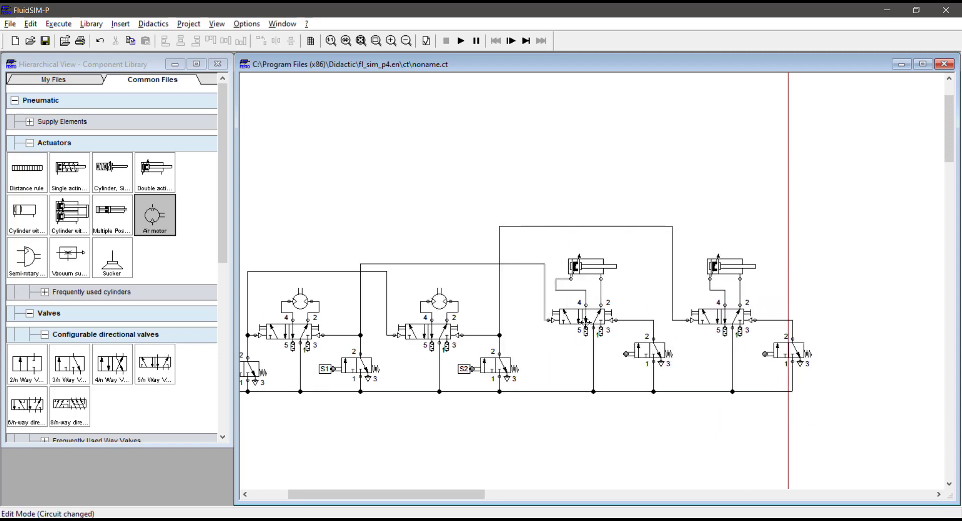
{"action": "key", "text": "Left"}
- Move the displaced line between the first cylinder and valve port 4 back right, directly below the cylinder's connection
{"action": "left_click_drag", "start_coordinate": [548, 262], "coordinate": [577, 315]}
{"action": "key", "text": "Right"}
{"action": "key", "text": "Right"}
{"action": "key", "text": "Right"}
{"action": "key", "text": "Right"}
{"action": "key", "text": "Right"}
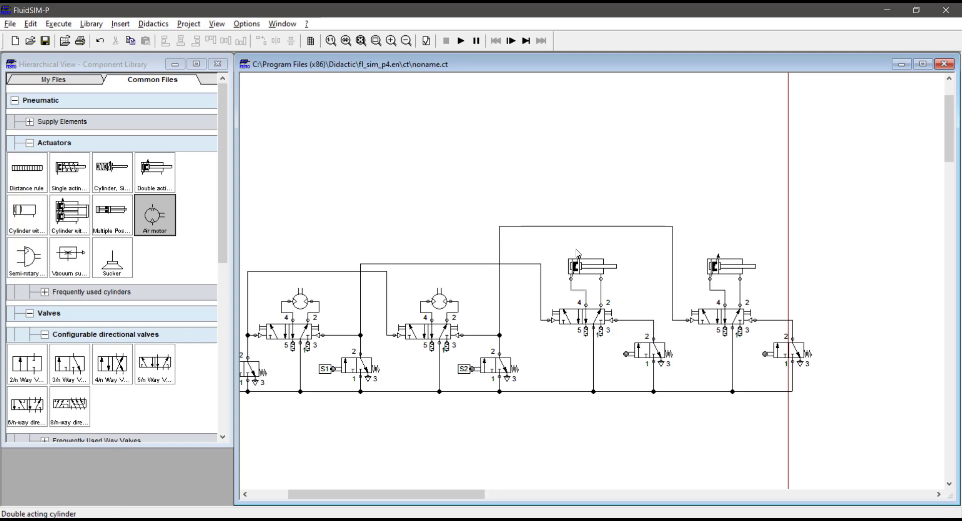
{"action": "left_click", "coordinate": [691, 282]}
- Move the whole circuit up and left so that it lies inside the page border below the sequence text
{"action": "left_click_drag", "start_coordinate": [369, 501], "coordinate": [331, 500]}
{"action": "scroll", "coordinate": [340, 461], "scroll_direction": "down", "scroll_amount": 1}
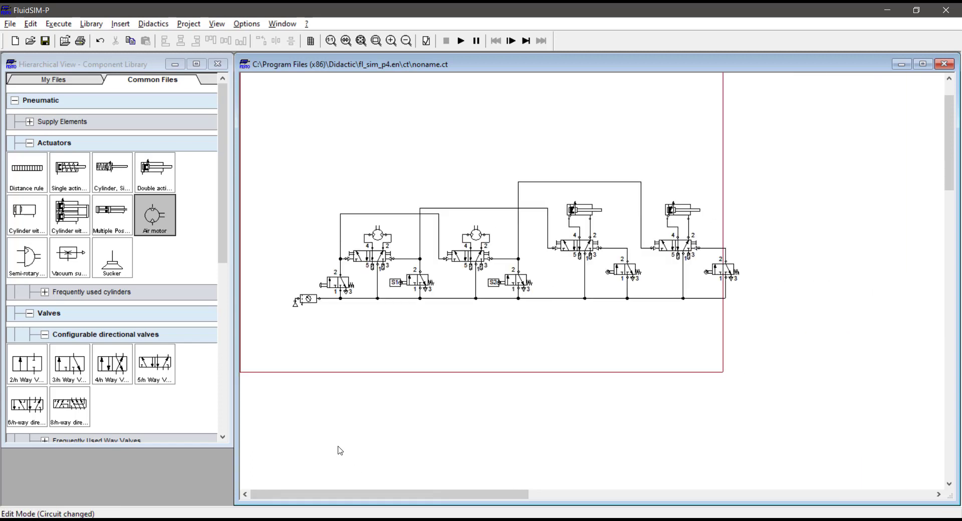
{"action": "left_click_drag", "start_coordinate": [790, 146], "coordinate": [246, 354]}
{"action": "scroll", "coordinate": [301, 326], "scroll_direction": "up", "scroll_amount": 1}
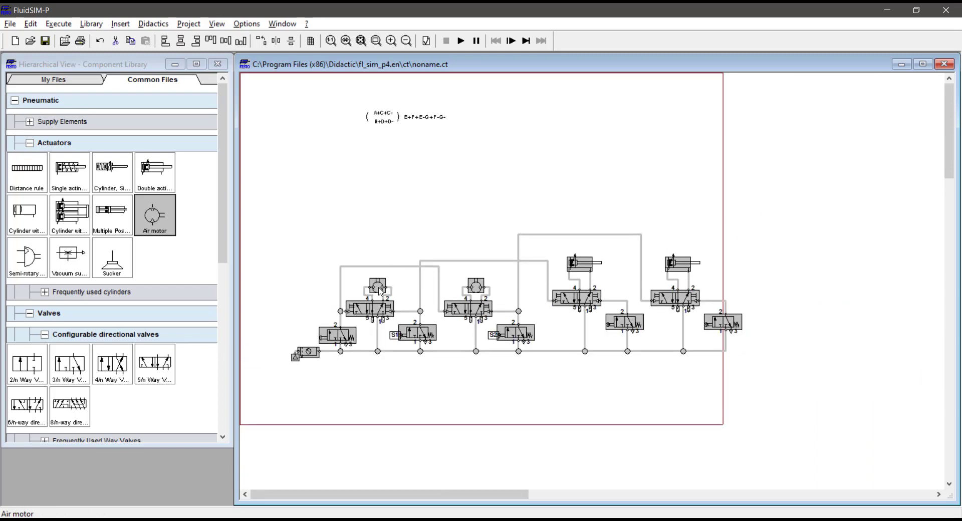
{"action": "mouse_move", "coordinate": [377, 285]}
{"action": "left_mouse_down"}
{"action": "mouse_move", "coordinate": [310, 214]}
{"action": "mouse_move", "coordinate": [310, 175]}
{"action": "left_mouse_up"}
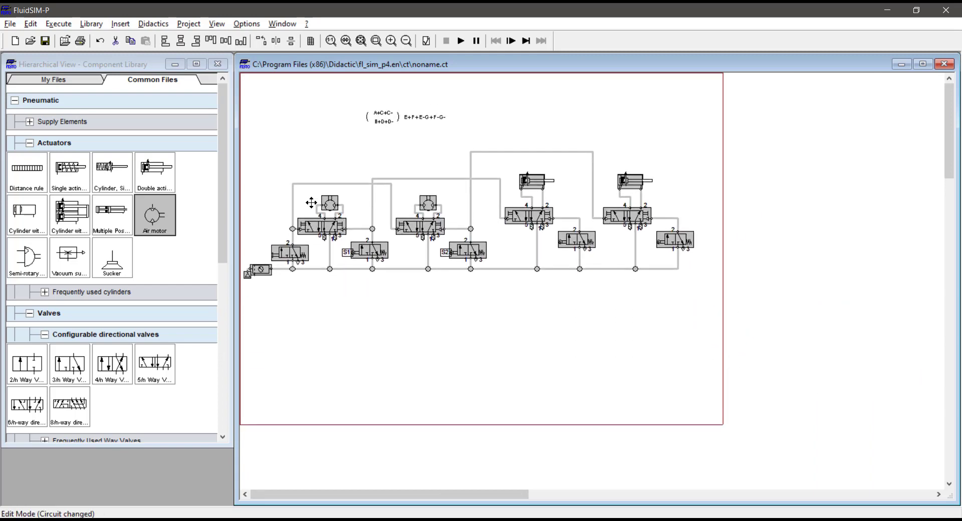
- Set the drawing size to DIN A2: 420 x 594 mm in landscape orientation
{"action": "left_click", "coordinate": [10, 23]}
{"action": "left_click", "coordinate": [48, 194]}
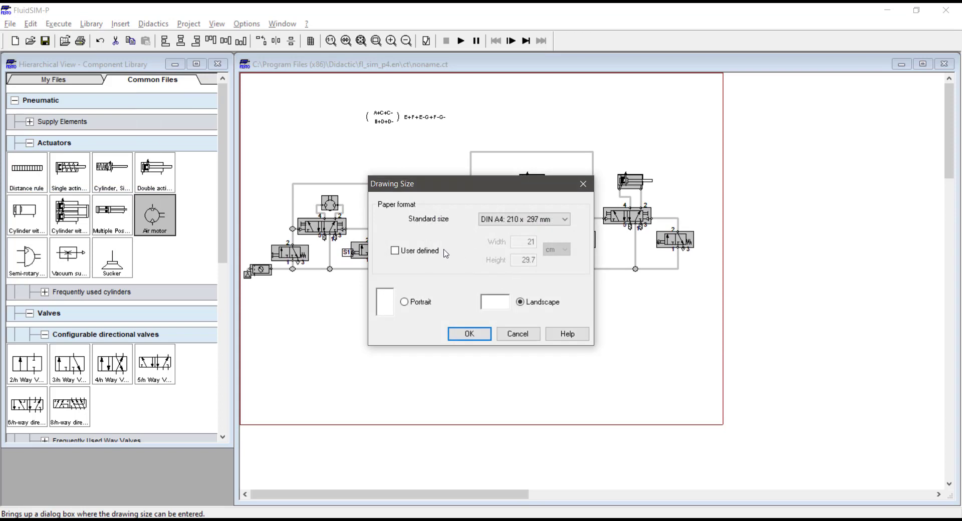
{"action": "left_click", "coordinate": [521, 221]}
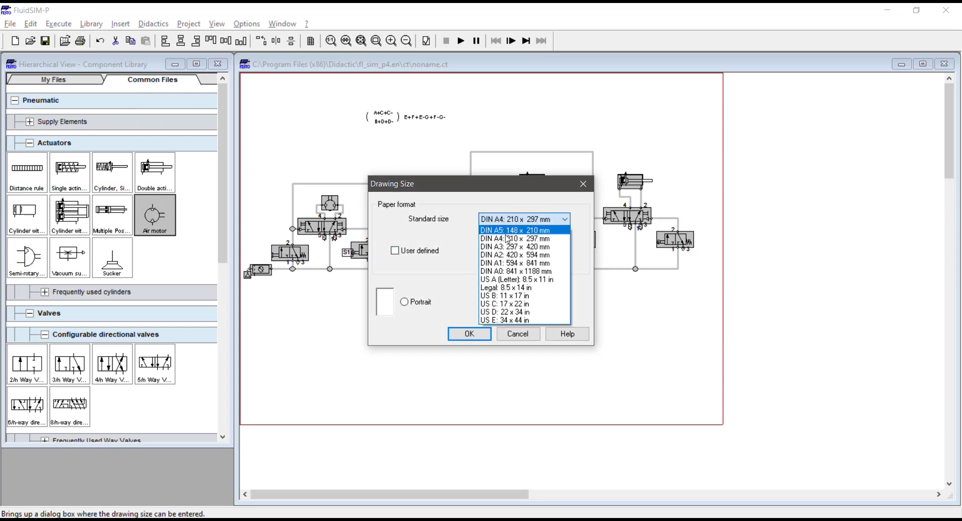
{"action": "left_click", "coordinate": [521, 247]}
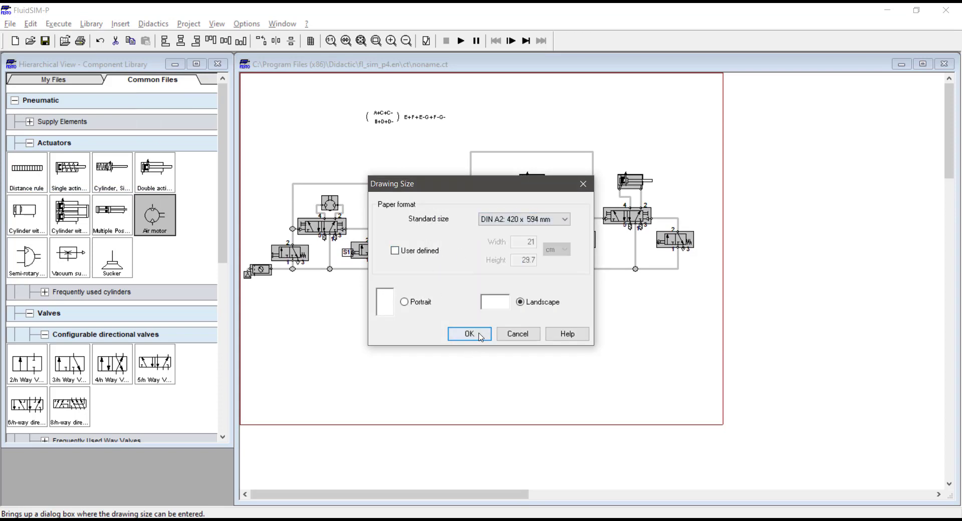
{"action": "left_click", "coordinate": [469, 334]}
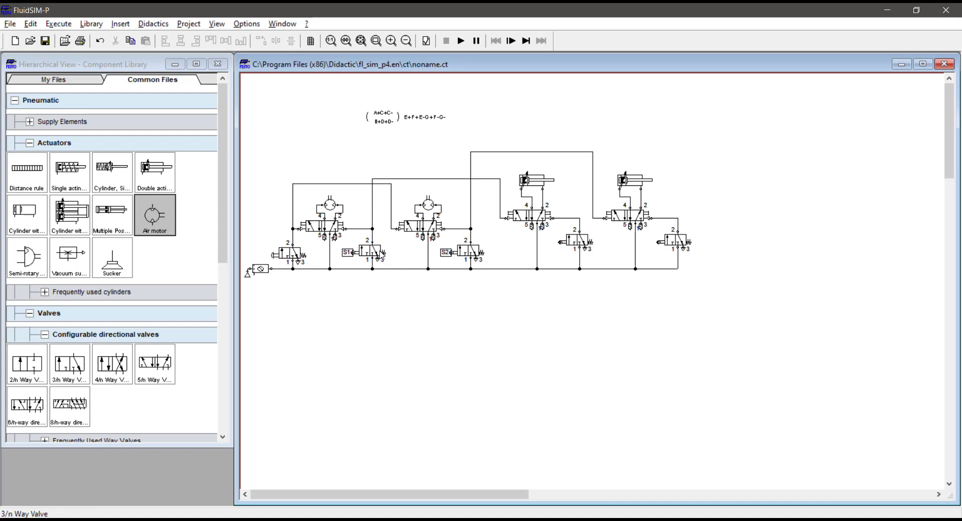
- Maximize the circuit window, run the simulation to check both air motors at rest, and stop it
{"action": "double_click", "coordinate": [383, 64]}
{"action": "left_click", "coordinate": [361, 41]}
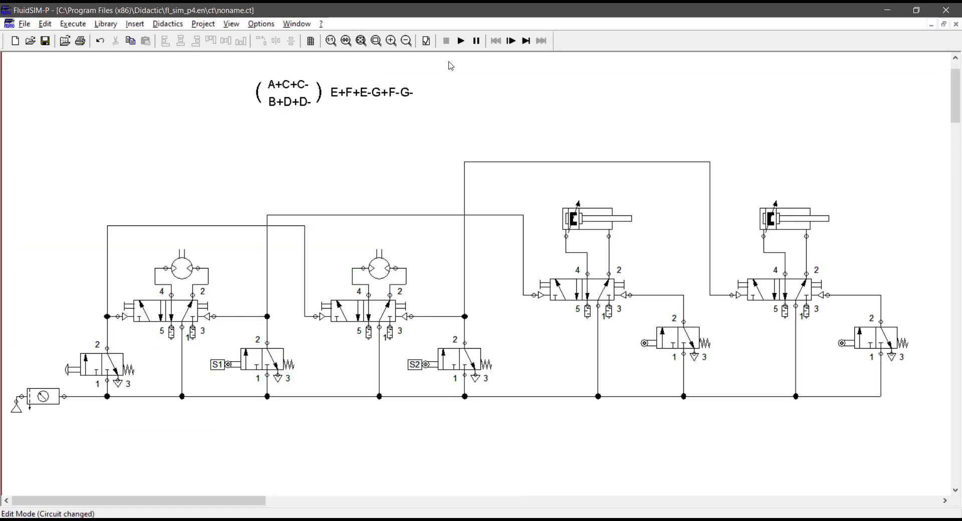
{"action": "left_click", "coordinate": [459, 42]}
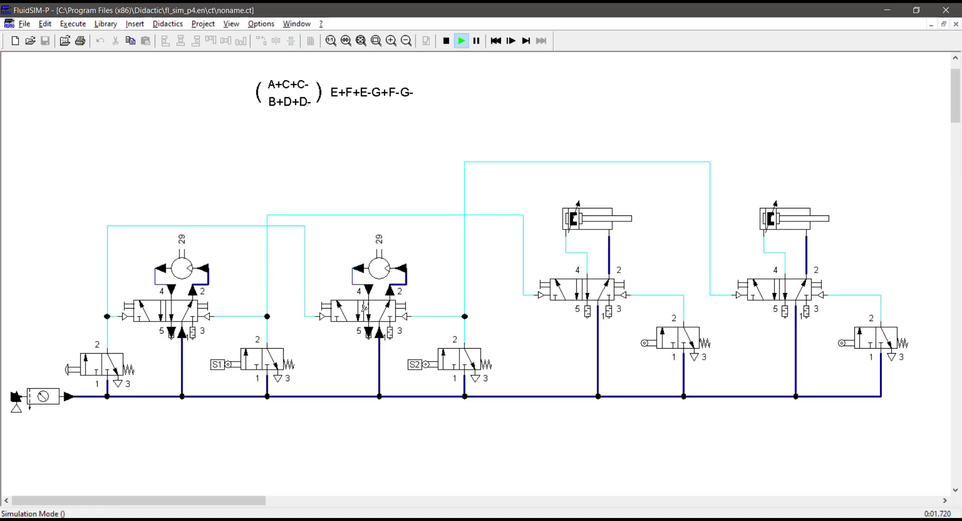
{"action": "left_click", "coordinate": [447, 41]}
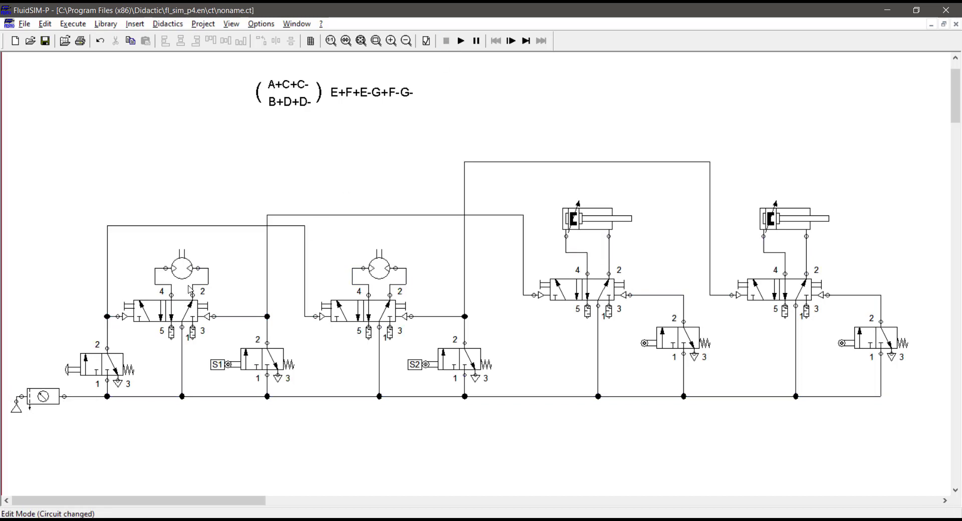
- Copy the start 3/n way valve below the supply line and give the copy's left side general manual and pneumatic pilot actuation
{"action": "left_click", "coordinate": [192, 313]}
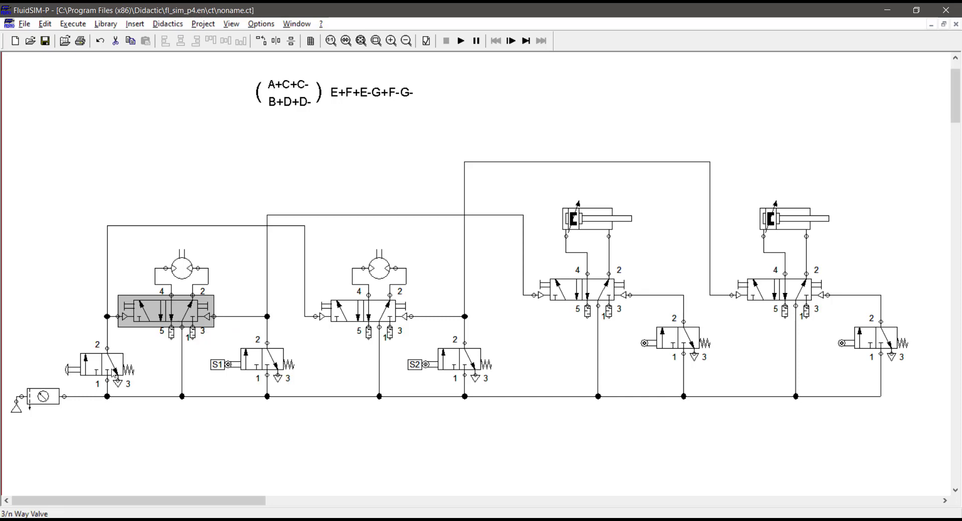
{"action": "left_click_drag", "start_coordinate": [114, 373], "coordinate": [254, 439]}
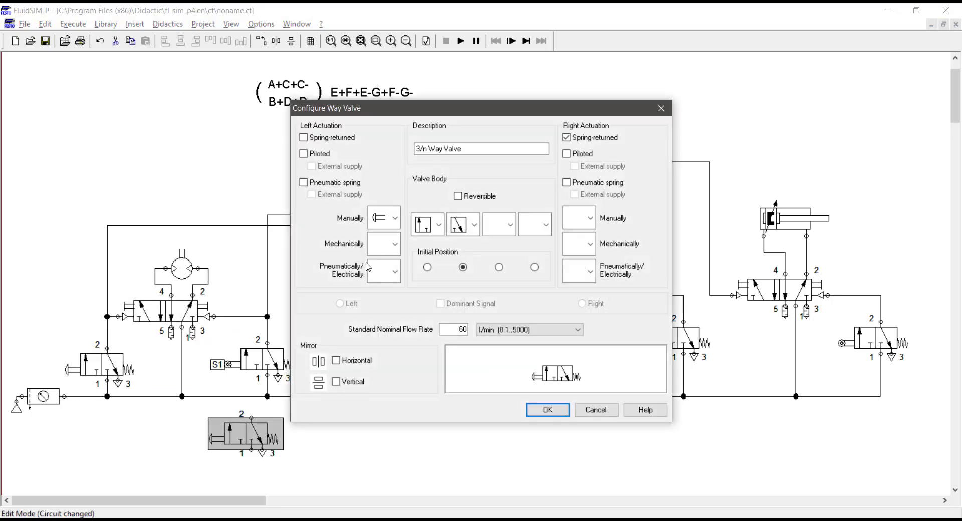
{"action": "left_click", "coordinate": [390, 248]}
{"action": "left_click", "coordinate": [387, 273]}
{"action": "left_click", "coordinate": [387, 219]}
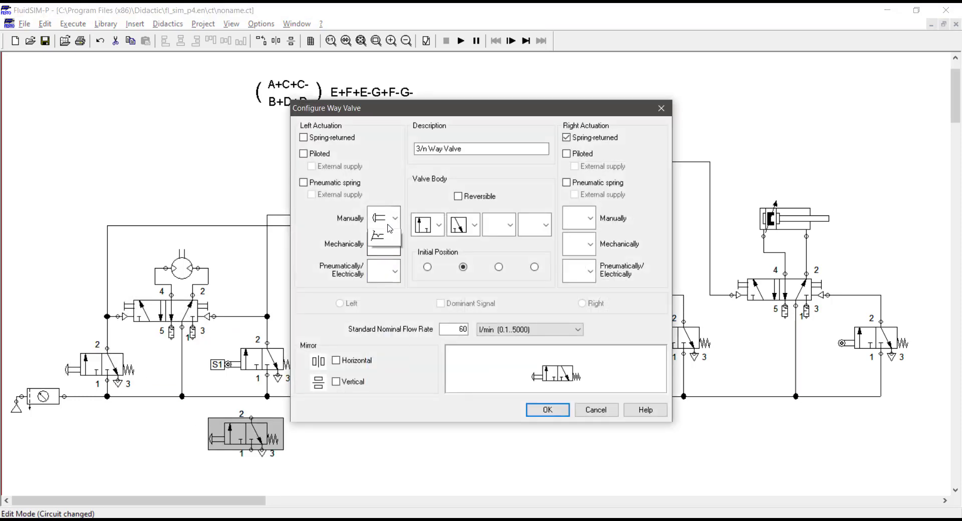
{"action": "left_click", "coordinate": [383, 259]}
{"action": "left_click", "coordinate": [395, 271]}
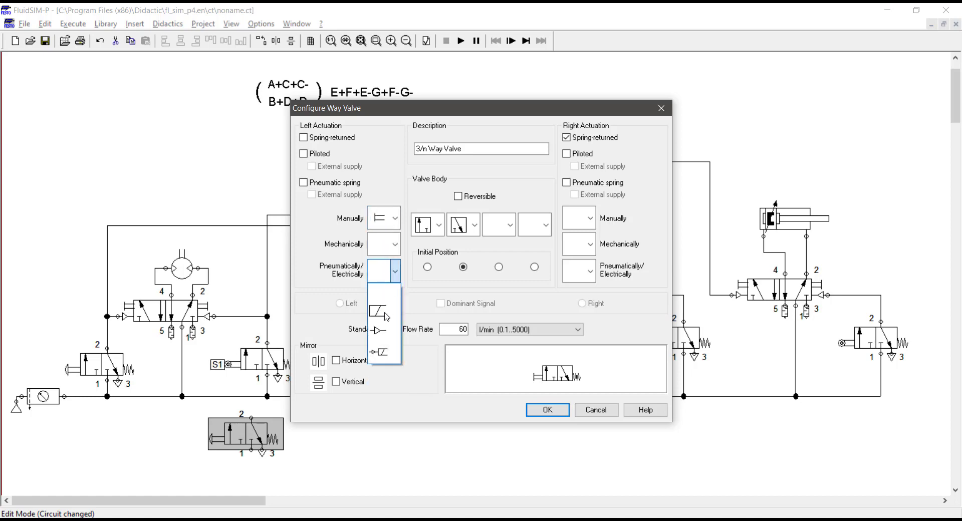
{"action": "left_click", "coordinate": [383, 309]}
{"action": "left_click", "coordinate": [548, 410]}
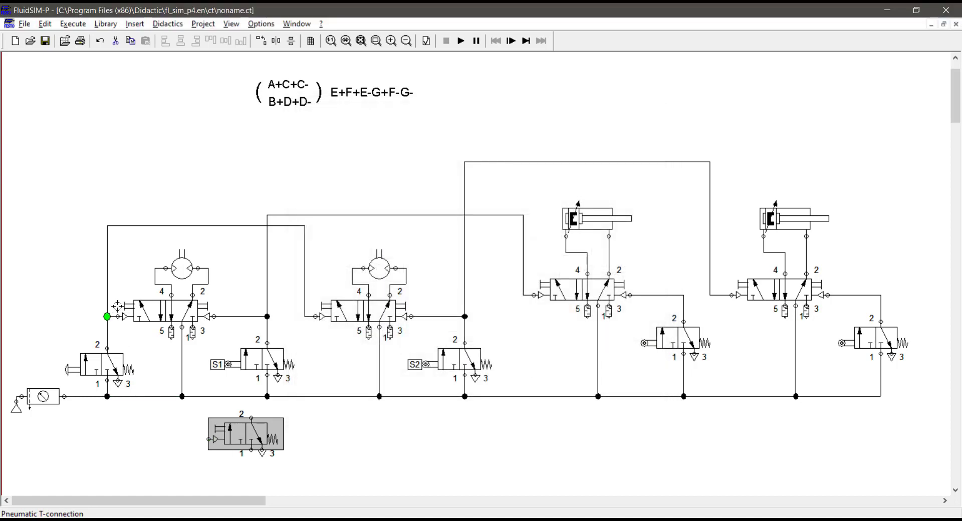
- Place a copy of the first air motor above its circuit and delete the original motor and its 5/n way valve
{"action": "left_click_drag", "start_coordinate": [184, 276], "coordinate": [210, 184]}
{"action": "left_click", "coordinate": [187, 271]}
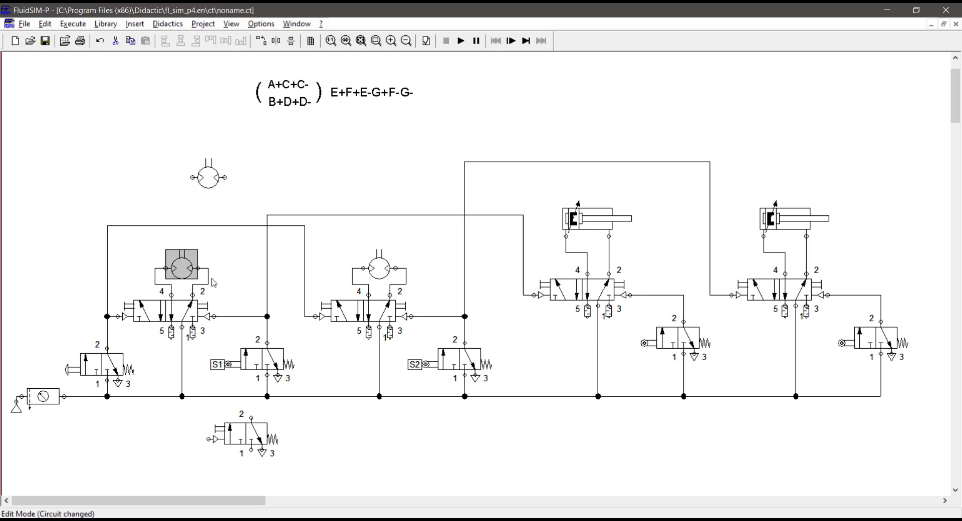
{"action": "key", "text": "Delete"}
{"action": "left_click", "coordinate": [188, 314]}
{"action": "key", "text": "Delete"}
- Place the new 3/n way valve in the first motor circuit, connecting its left pilot to the start junction and port 1 to the supply junction
{"action": "left_click_drag", "start_coordinate": [253, 421], "coordinate": [128, 305]}
{"action": "left_click", "coordinate": [107, 316]}
{"action": "left_click_drag", "start_coordinate": [164, 301], "coordinate": [182, 397]}
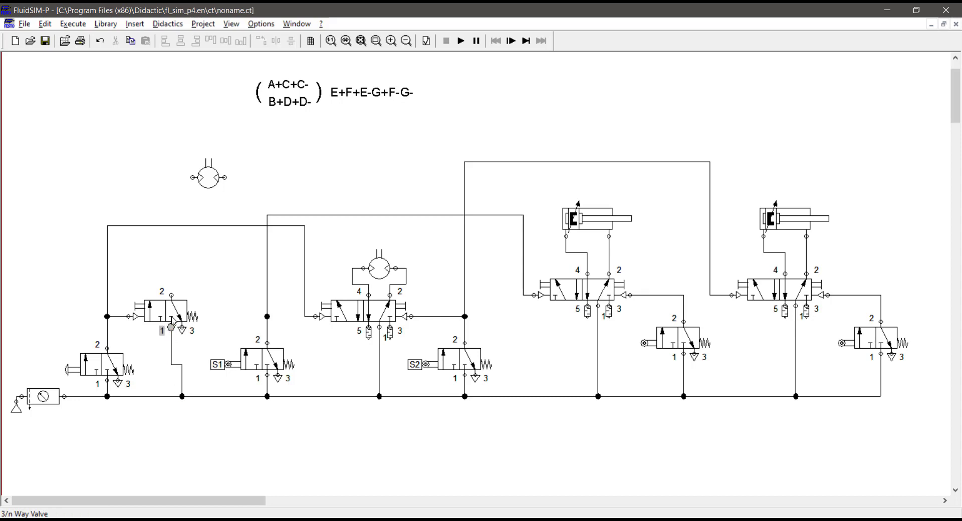
{"action": "left_click_drag", "start_coordinate": [191, 315], "coordinate": [202, 315]}
- Replace the new valve's spring return with manual and pneumatic pilot actuation, and connect that pilot to the junction above the S1 valve
{"action": "double_click", "coordinate": [202, 314]}
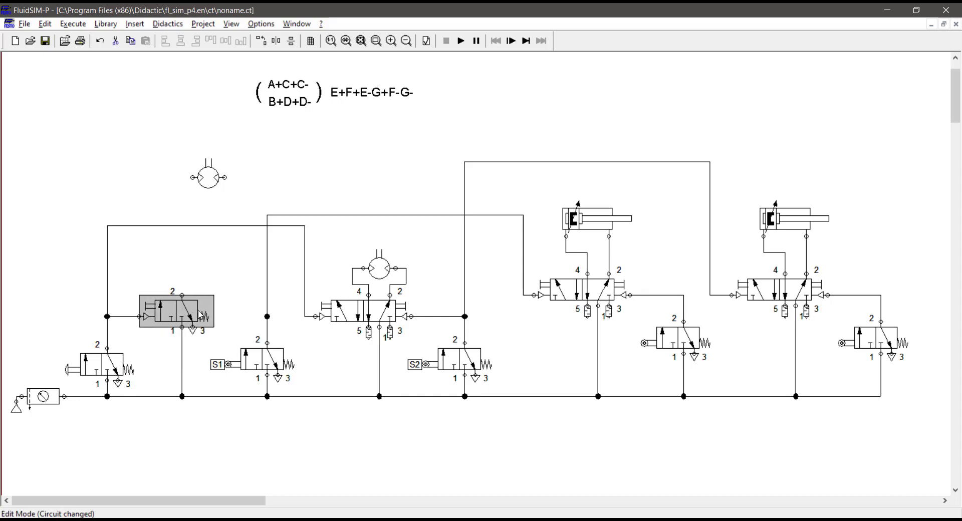
{"action": "left_click", "coordinate": [578, 222]}
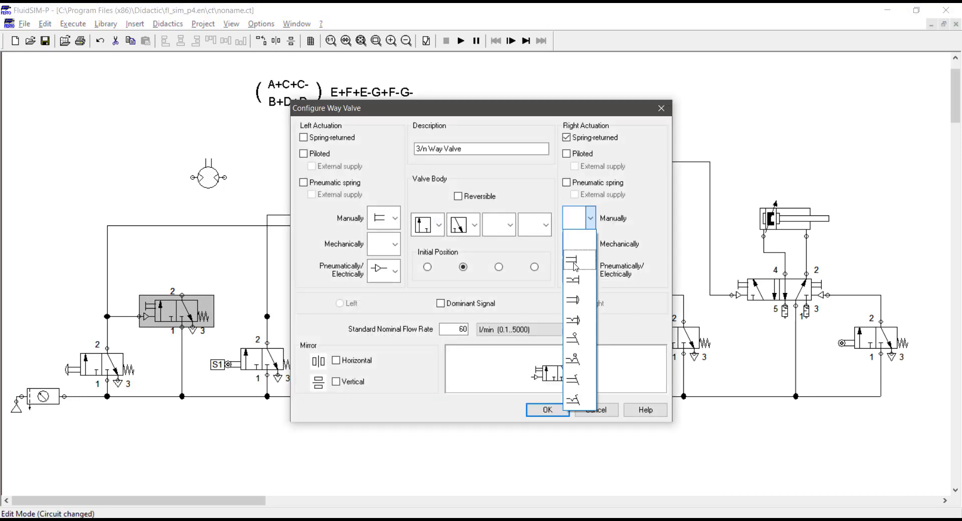
{"action": "left_click", "coordinate": [577, 260]}
{"action": "left_click", "coordinate": [578, 277]}
{"action": "left_click", "coordinate": [573, 326]}
{"action": "left_click", "coordinate": [576, 137]}
{"action": "left_click", "coordinate": [548, 409]}
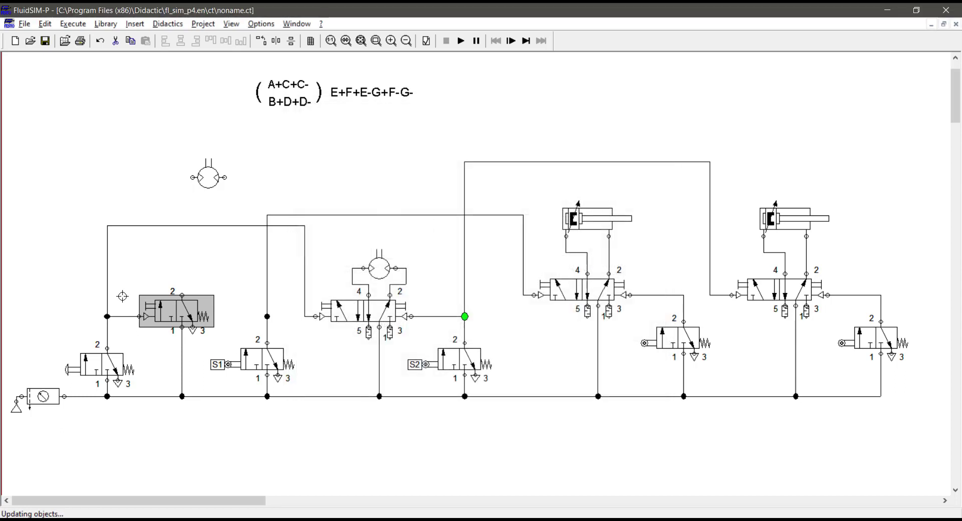
{"action": "left_click_drag", "start_coordinate": [214, 317], "coordinate": [265, 320]}
- Rotate the copied air motor so its connections are vertical, place it above the new 3/n valve, and connect it to port 2
{"action": "left_click", "coordinate": [208, 186]}
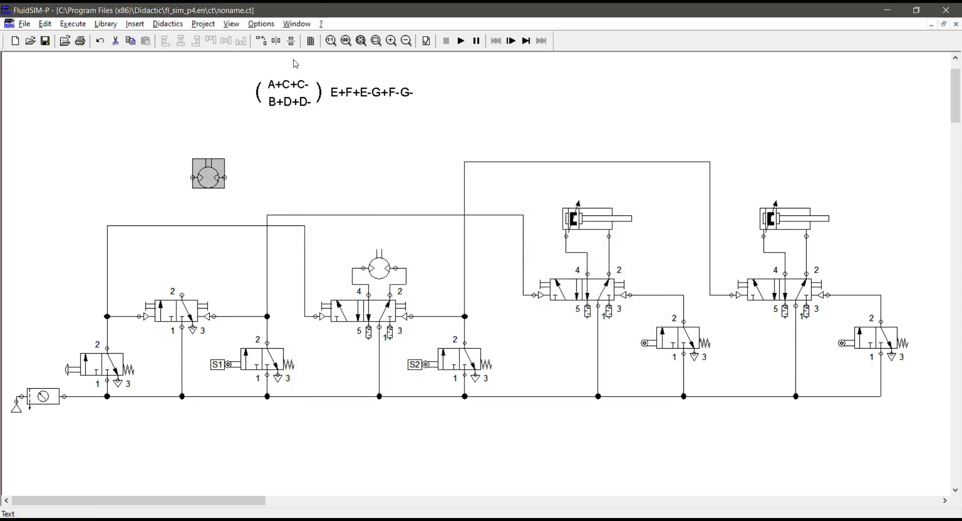
{"action": "key", "text": "ctrl+r"}
{"action": "key", "text": "ctrl+r"}
{"action": "key", "text": "ctrl+r"}
{"action": "left_click_drag", "start_coordinate": [200, 180], "coordinate": [181, 275]}
{"action": "left_click", "coordinate": [183, 284]}
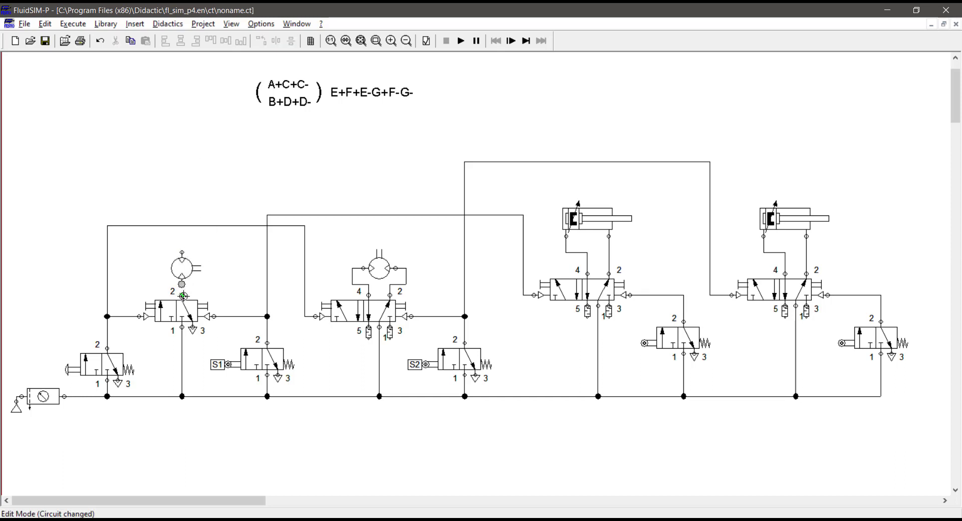
- Terminate the first air motor's upper connection with a silencer
{"action": "double_click", "coordinate": [179, 252]}
{"action": "left_click", "coordinate": [492, 299]}
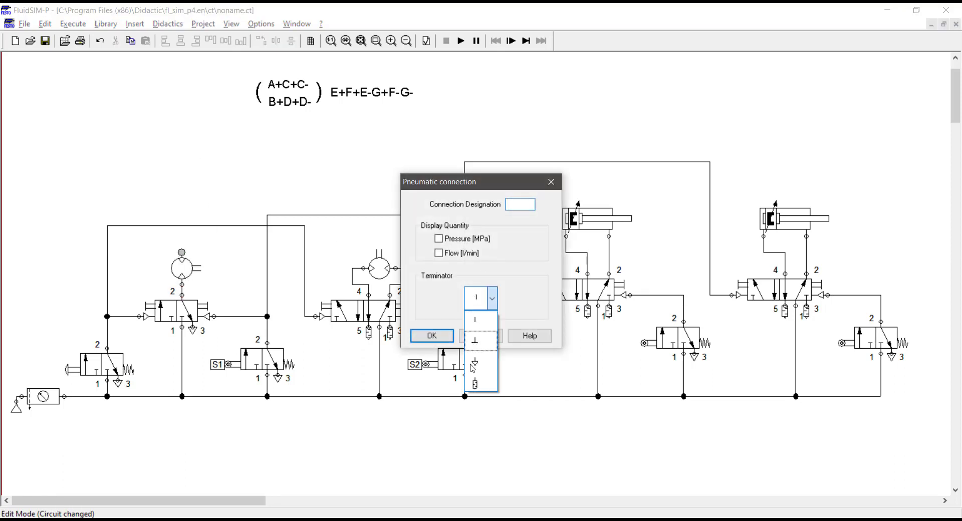
{"action": "left_click", "coordinate": [482, 377]}
{"action": "left_click", "coordinate": [431, 336]}
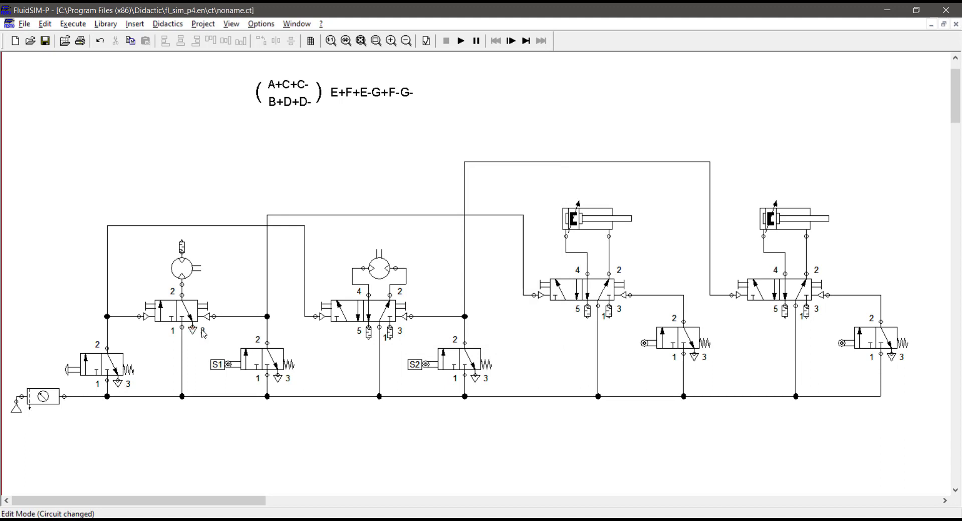
- Replace the second motor and its 5/n valve with a copy of the first motor and 3/n valve, connected to the supply junction below
{"action": "left_click", "coordinate": [381, 312]}
{"action": "key", "text": "Delete"}
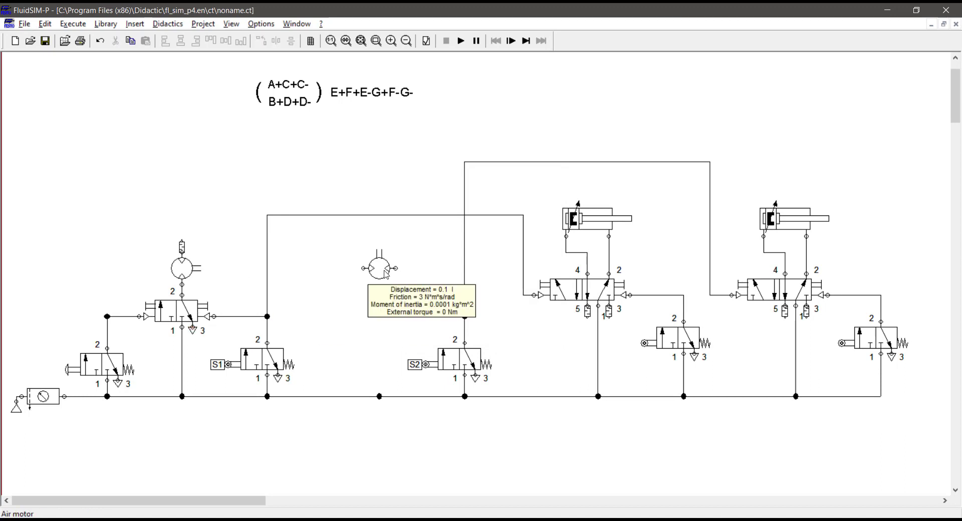
{"action": "left_click", "coordinate": [379, 265]}
{"action": "key", "text": "Delete"}
{"action": "left_click_drag", "start_coordinate": [155, 307], "coordinate": [382, 391]}
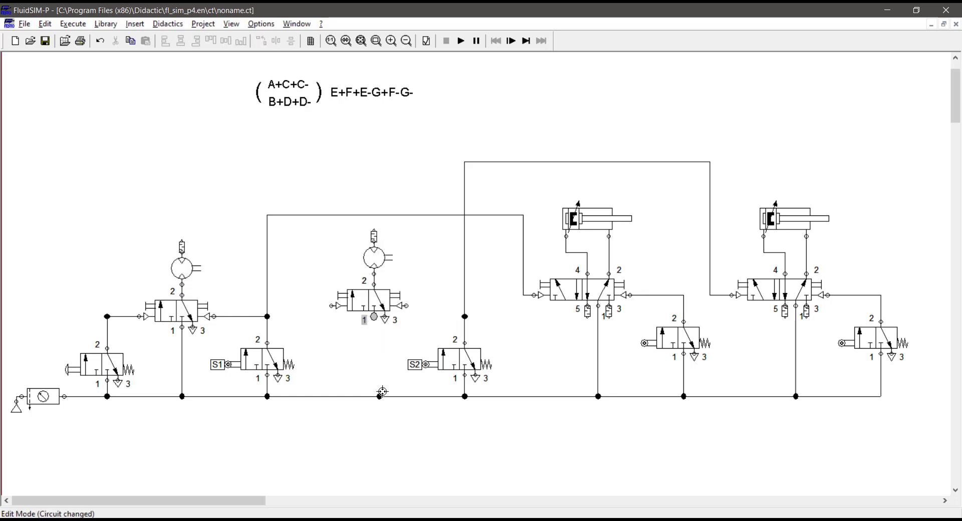
- Connect the second motor valve's left pilot to the start valve's junction, routing the line above the first motor and clear of the valve
{"action": "left_click_drag", "start_coordinate": [104, 318], "coordinate": [107, 317]}
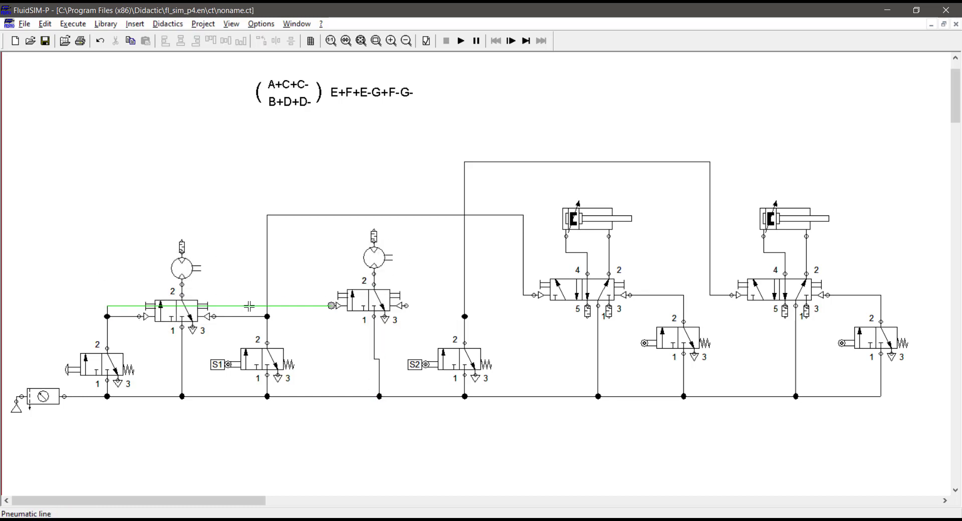
{"action": "left_click_drag", "start_coordinate": [249, 307], "coordinate": [214, 194]}
{"action": "left_click_drag", "start_coordinate": [295, 171], "coordinate": [345, 337]}
{"action": "key", "text": "Left"}
{"action": "key", "text": "Left"}
{"action": "key", "text": "Left"}
{"action": "key", "text": "Left"}
- Connect the second motor valve's right pilot to the junction above the S2 valve and raise the junction to the pilot's height
{"action": "left_click_drag", "start_coordinate": [405, 306], "coordinate": [464, 316]}
{"action": "key", "text": "Up"}
{"action": "key", "text": "Up"}
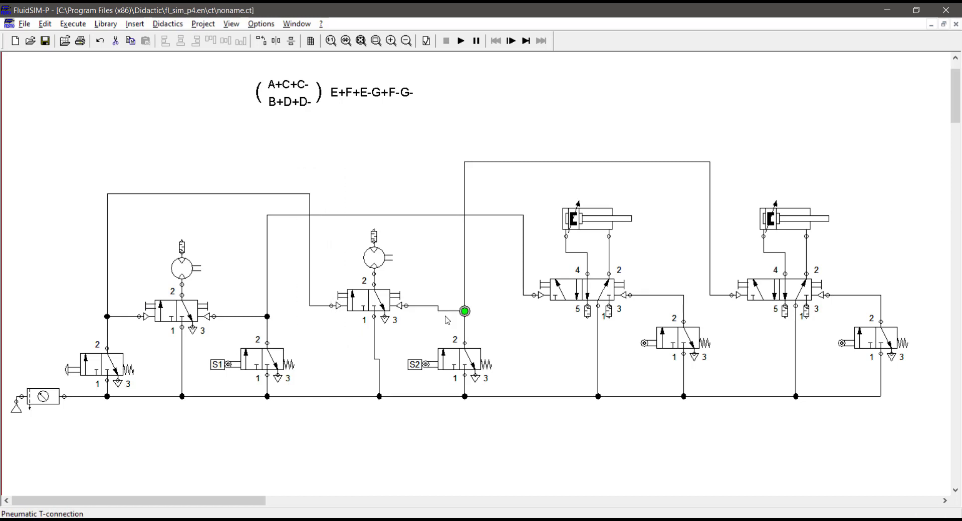
- Nudge the second motor's 3/n valve and the motor right, aligning both directly above the supply junction
{"action": "left_click", "coordinate": [365, 300]}
{"action": "key", "text": "Right"}
{"action": "left_click", "coordinate": [414, 257]}
{"action": "left_click", "coordinate": [373, 267]}
{"action": "key", "text": "Right"}
{"action": "left_click", "coordinate": [429, 259]}
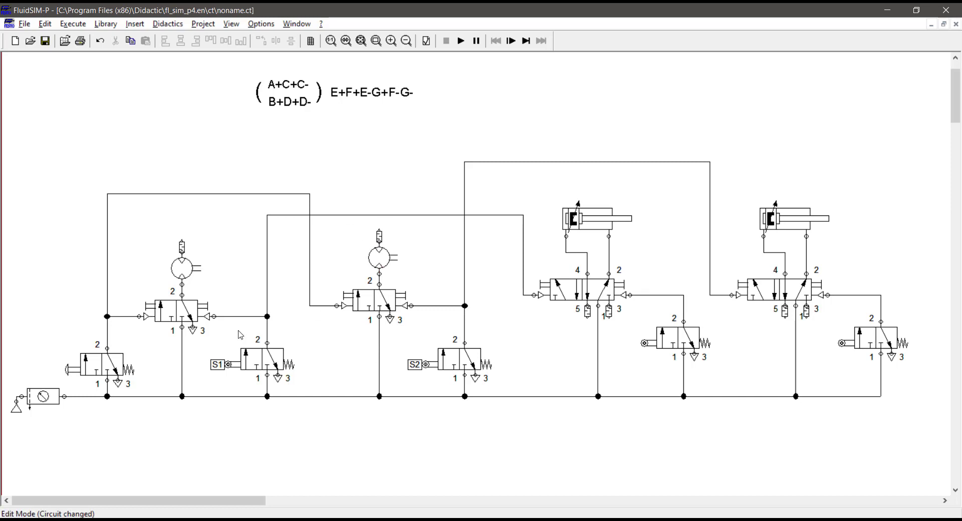
- Simulate the circuit, actuating the start valve, the S1 valve and the S2 valve in turn, and stop the simulation
{"action": "left_click", "coordinate": [460, 41]}
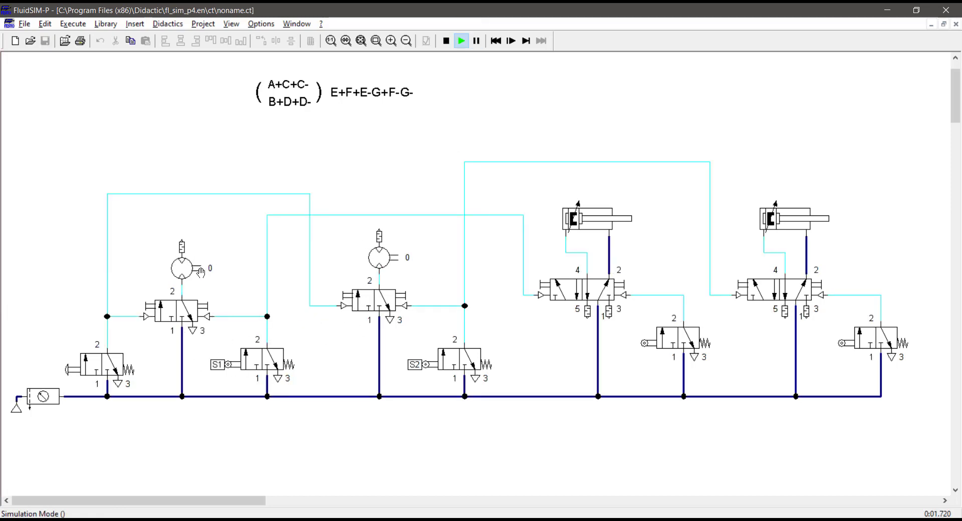
{"action": "left_click", "coordinate": [86, 360]}
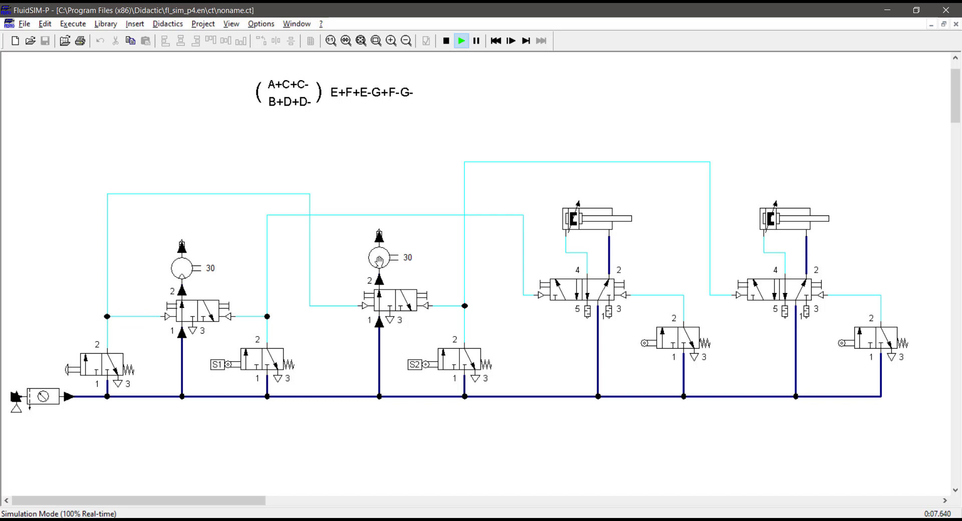
{"action": "left_click", "coordinate": [288, 381]}
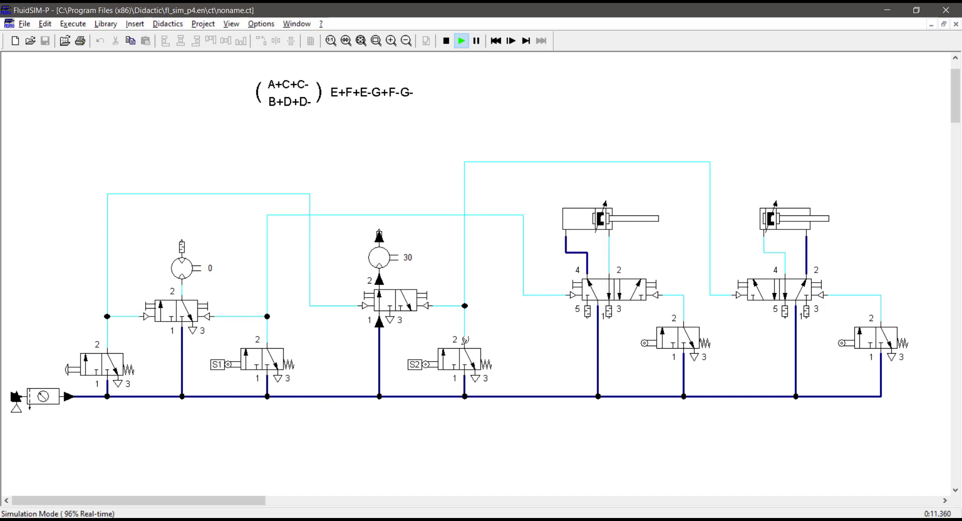
{"action": "left_click", "coordinate": [467, 357]}
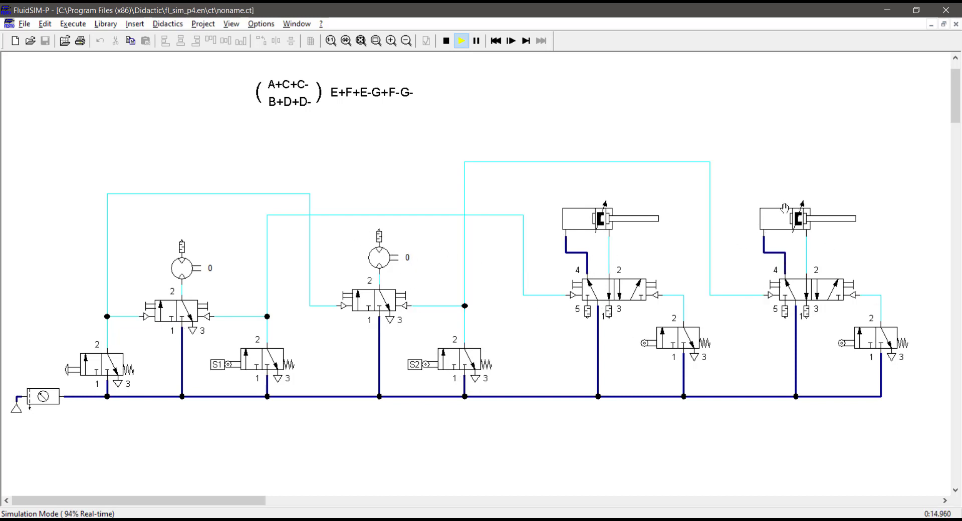
{"action": "left_click", "coordinate": [446, 40]}
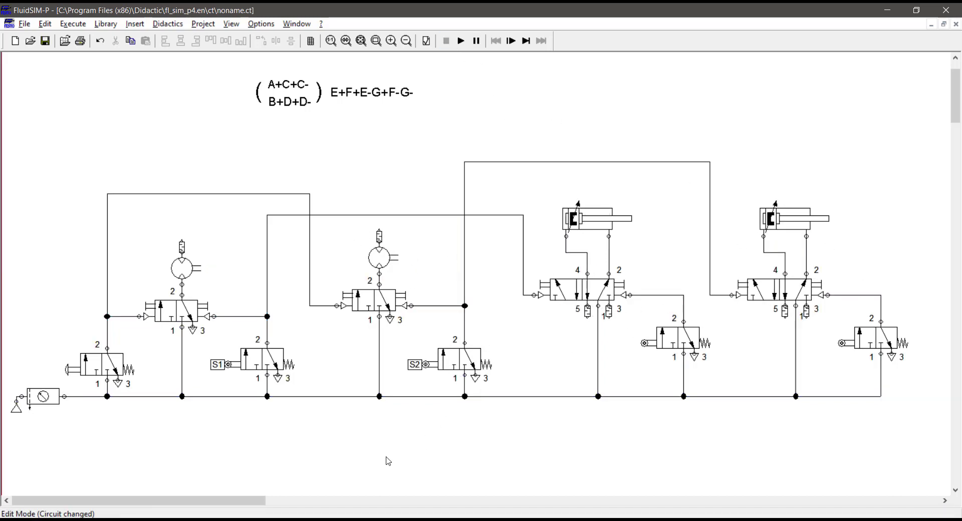
{"action": "left_click_drag", "start_coordinate": [164, 511], "coordinate": [217, 511]}
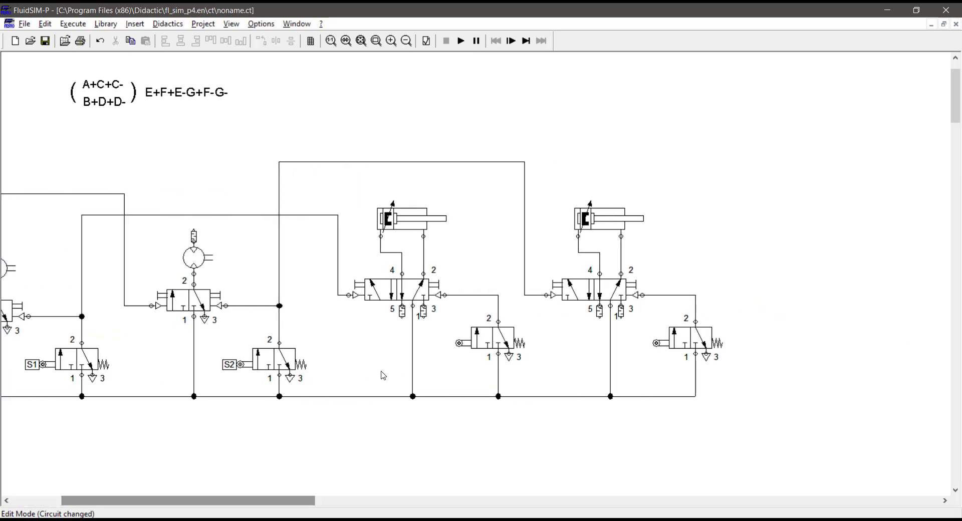
{"action": "double_click", "coordinate": [428, 211]}
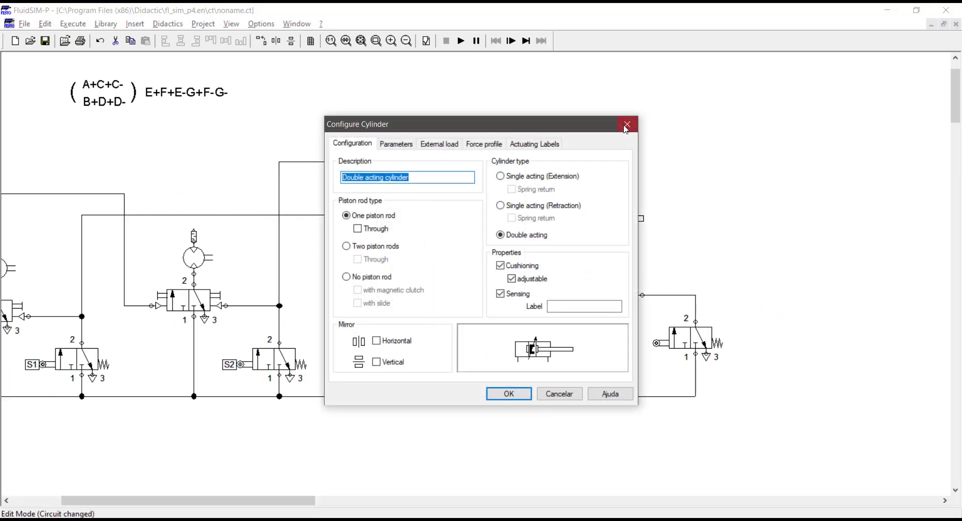
{"action": "left_click", "coordinate": [627, 125]}
{"action": "left_click", "coordinate": [466, 314]}
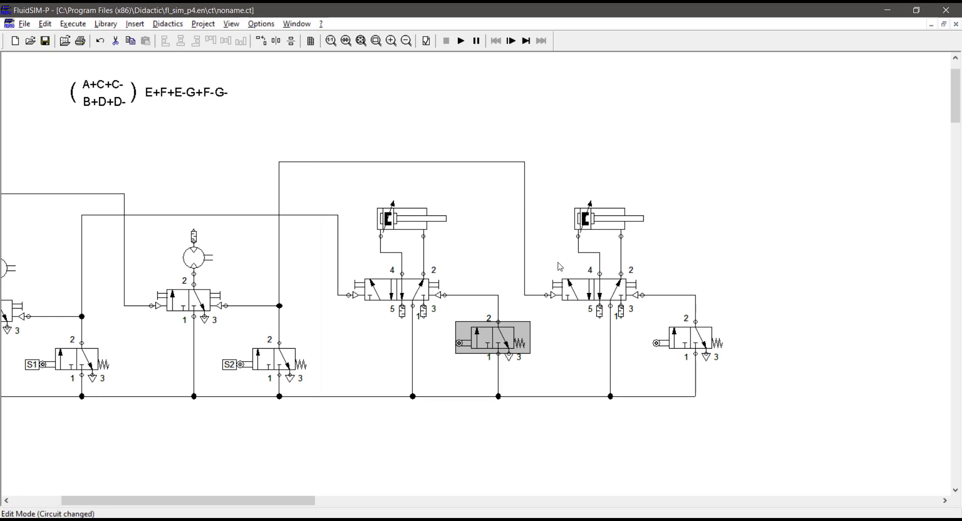
{"action": "scroll", "coordinate": [524, 290], "scroll_direction": "down", "scroll_amount": 1}
{"action": "scroll", "coordinate": [430, 333], "scroll_direction": "up", "scroll_amount": 1}
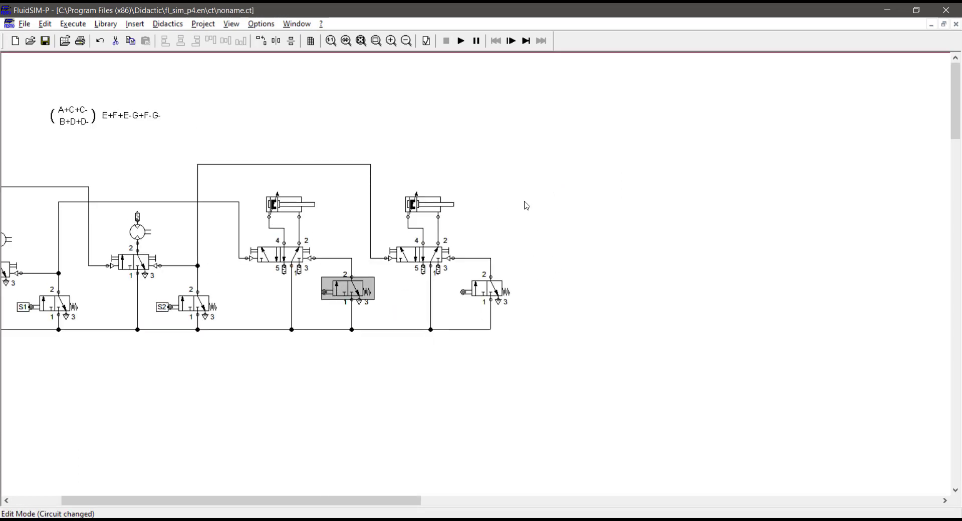
- Copy the last cylinder with its 5/n valve and limit valve twice to the side of the circuit, and join the two copies' supply lines
{"action": "left_click_drag", "start_coordinate": [527, 205], "coordinate": [404, 344]}
{"action": "left_click_drag", "start_coordinate": [428, 251], "coordinate": [605, 247]}
{"action": "left_click_drag", "start_coordinate": [743, 148], "coordinate": [537, 382]}
{"action": "left_click_drag", "start_coordinate": [602, 253], "coordinate": [732, 253]}
{"action": "left_click_drag", "start_coordinate": [741, 331], "coordinate": [668, 330]}
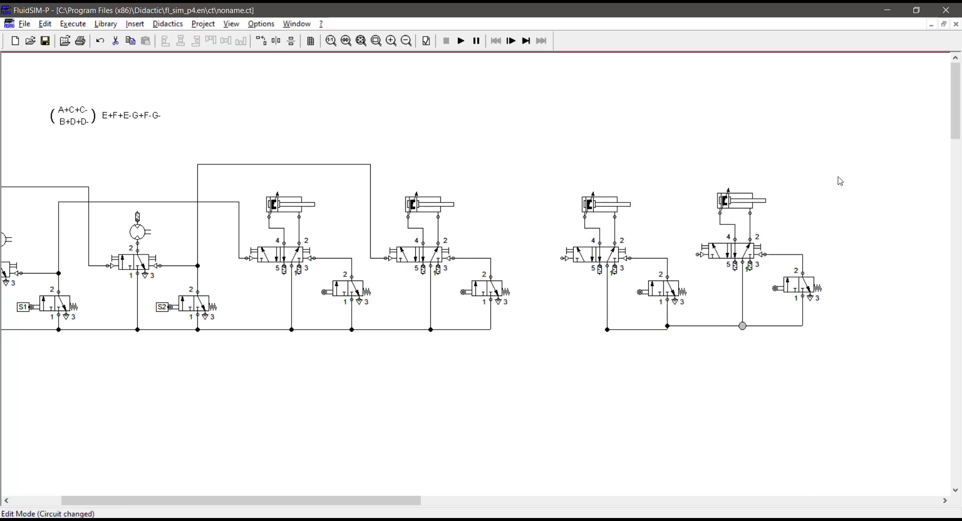
- Lower the last copied cylinder group to the supply line's height and connect both copies' supply to the end of the existing supply line
{"action": "left_click_drag", "start_coordinate": [845, 168], "coordinate": [692, 399]}
{"action": "key", "text": "Down"}
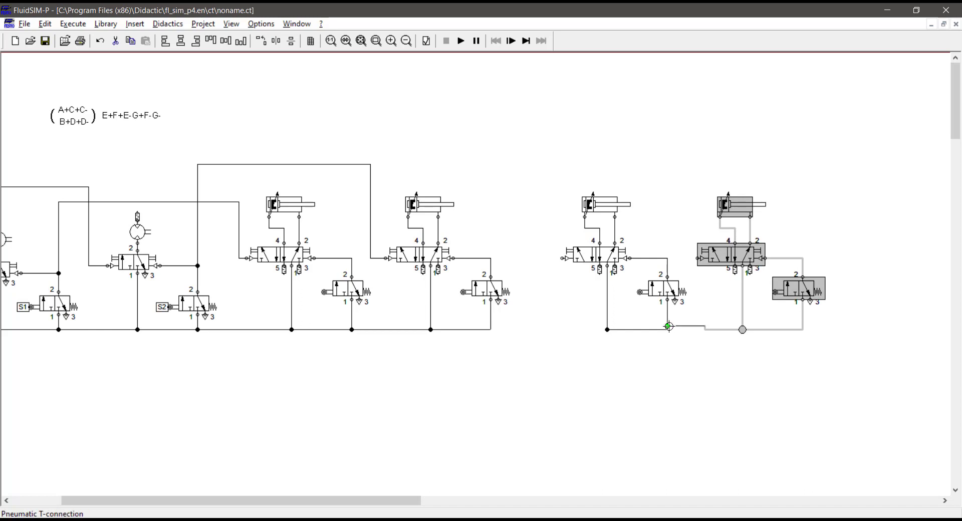
{"action": "left_click_drag", "start_coordinate": [668, 326], "coordinate": [490, 329]}
{"action": "left_click", "coordinate": [623, 345]}
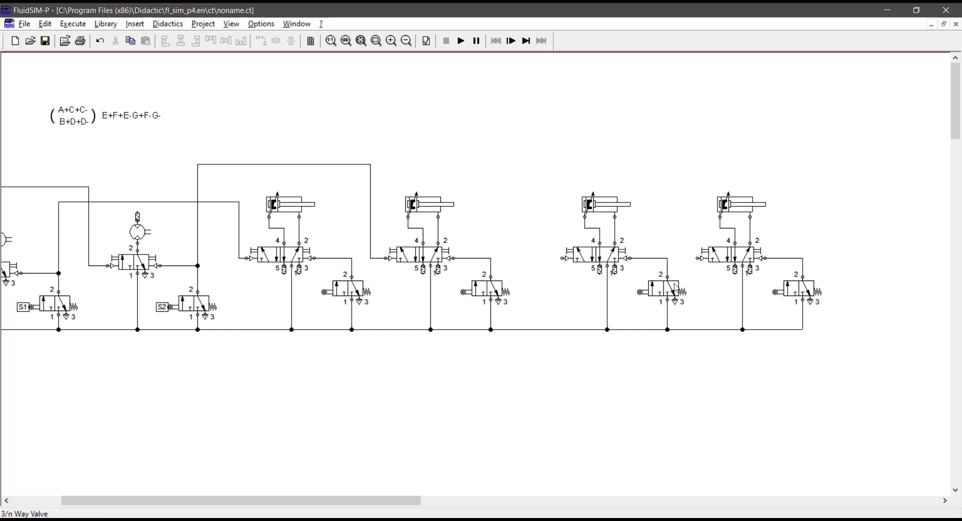
{"action": "left_click_drag", "start_coordinate": [859, 172], "coordinate": [549, 383]}
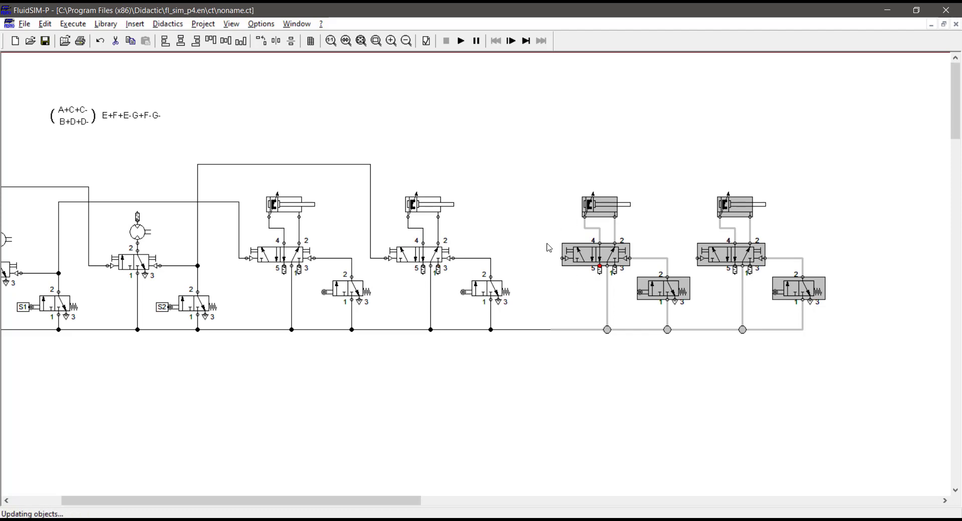
{"action": "left_click", "coordinate": [897, 110]}
- Insert a vacuum suction nozzle and a sucker, connect the sucker beneath the nozzle, and place the pair above the third cylinder
{"action": "left_click", "coordinate": [944, 25]}
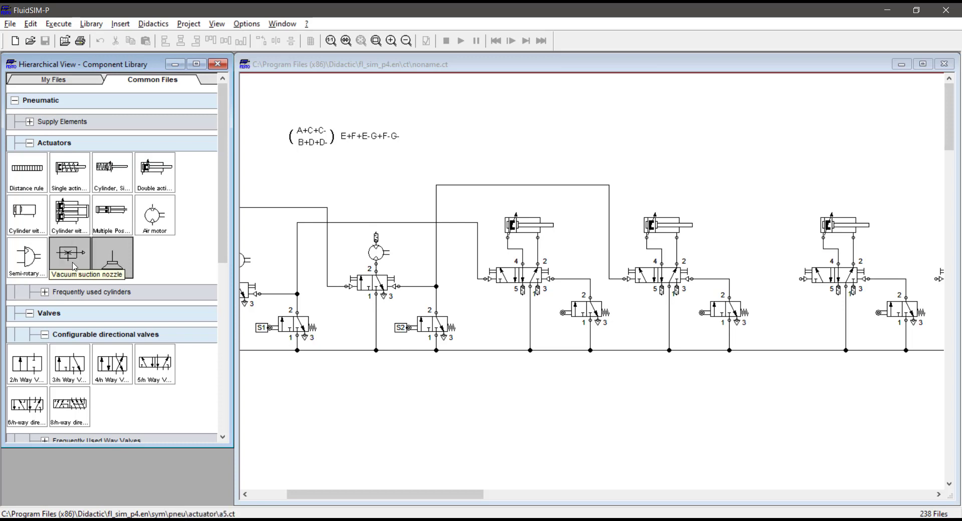
{"action": "left_click_drag", "start_coordinate": [74, 266], "coordinate": [775, 134]}
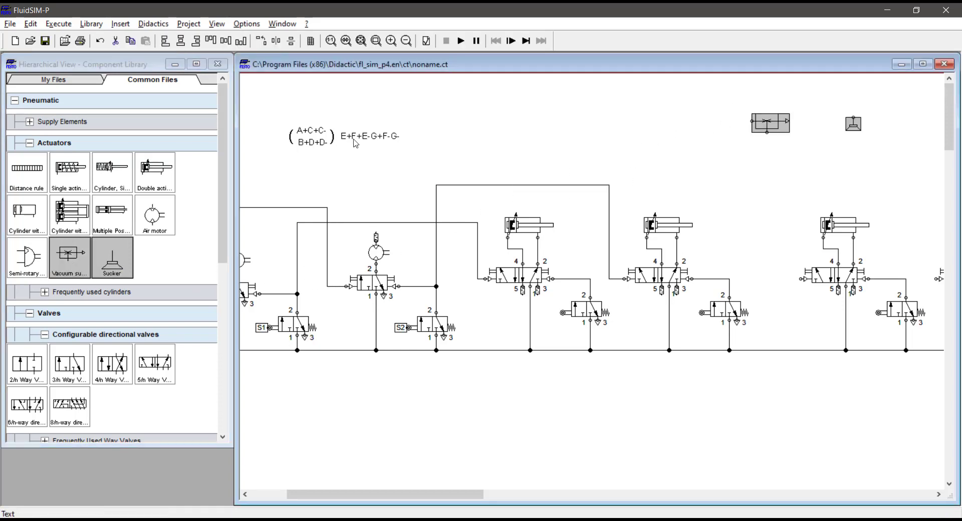
{"action": "double_click", "coordinate": [754, 68]}
{"action": "left_click_drag", "start_coordinate": [615, 103], "coordinate": [524, 125]}
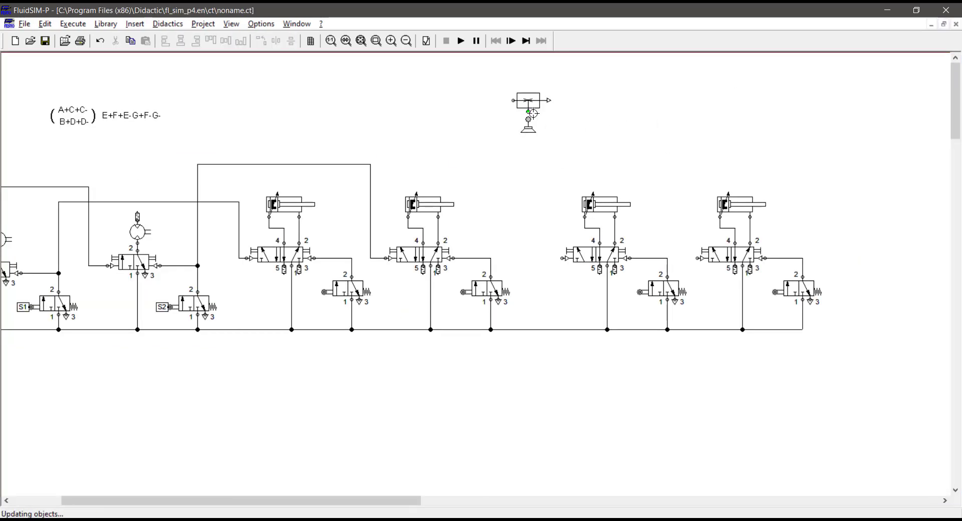
{"action": "left_click_drag", "start_coordinate": [572, 85], "coordinate": [508, 158]}
{"action": "left_click_drag", "start_coordinate": [539, 102], "coordinate": [835, 133]}
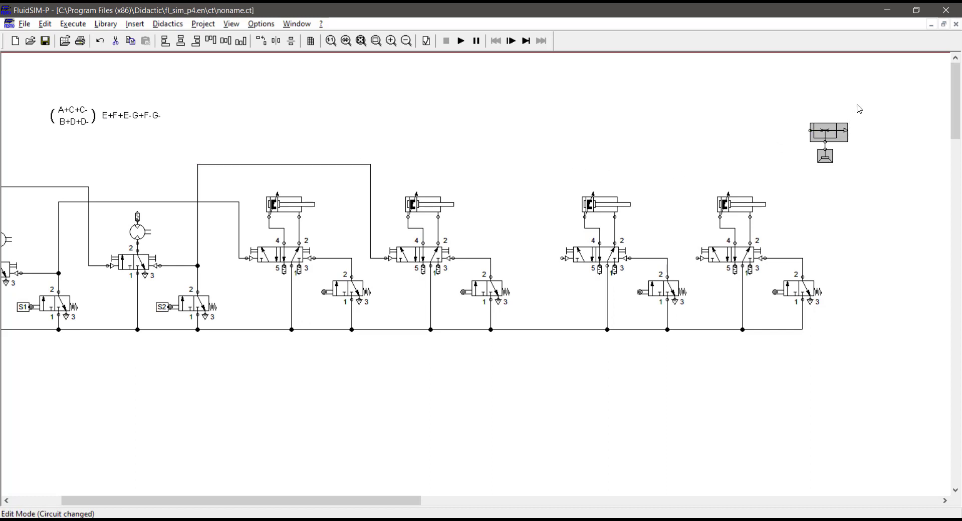
{"action": "left_click_drag", "start_coordinate": [815, 131], "coordinate": [601, 131]}
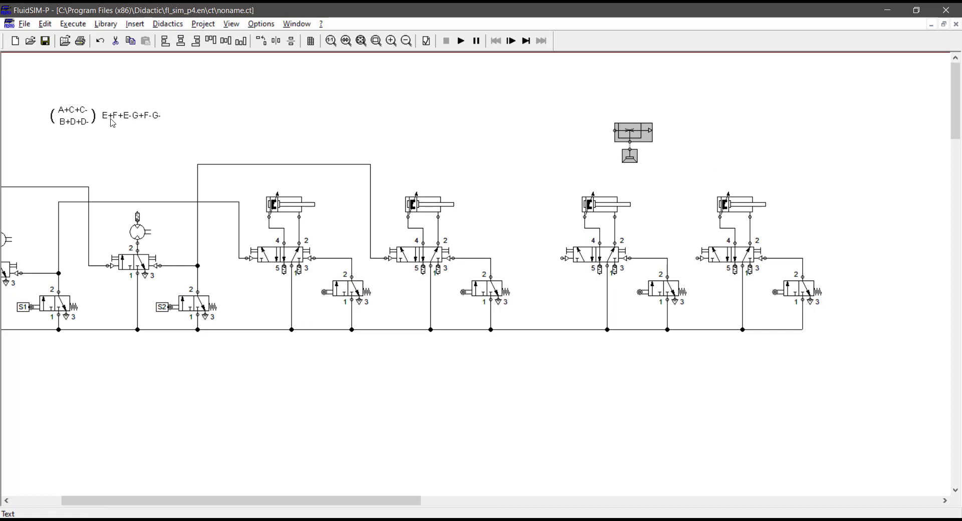
- Edit the second part of the sequence text to read E+(F+E-)G+(F-G-)
{"action": "double_click", "coordinate": [120, 122]}
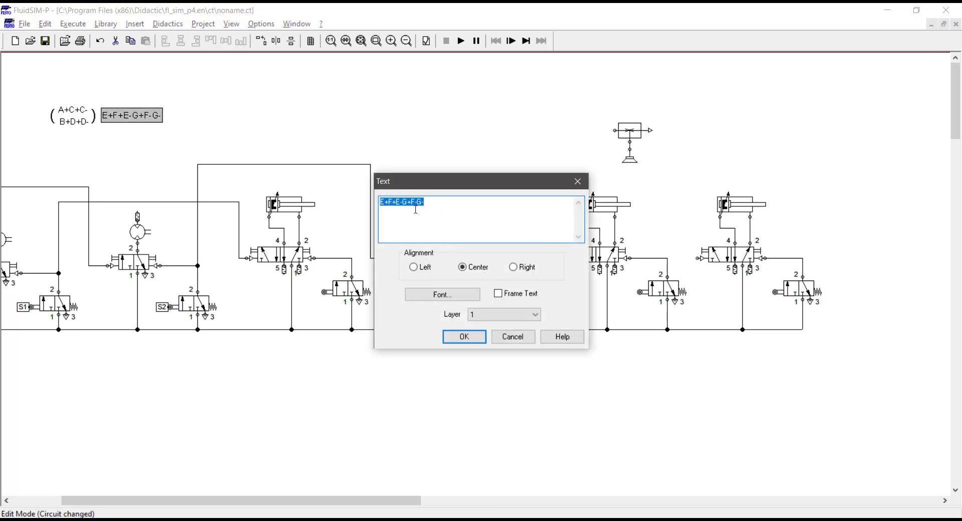
{"action": "left_click", "coordinate": [391, 201]}
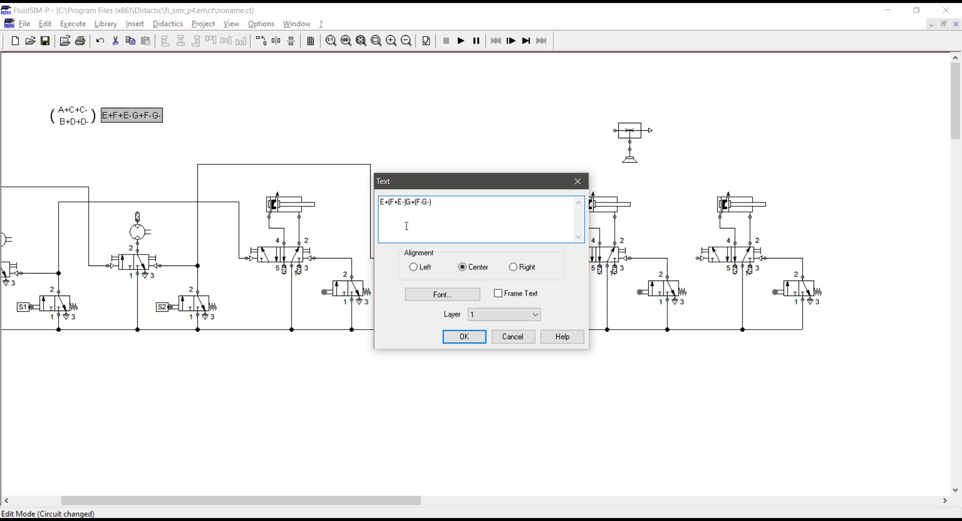
{"action": "left_click", "coordinate": [463, 337]}
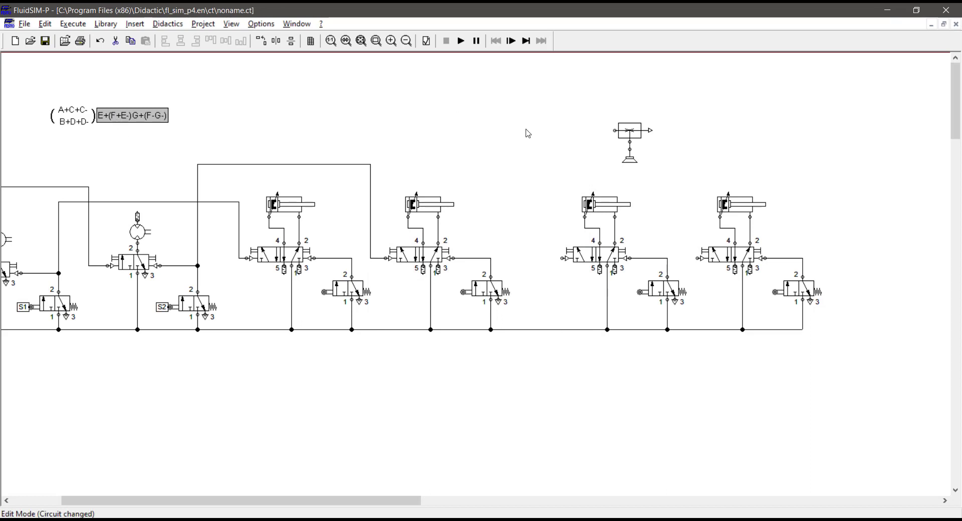
- Move the vacuum nozzle and sucker pair past the last cylinder, at the cylinders' height
{"action": "left_click", "coordinate": [660, 164]}
{"action": "left_click_drag", "start_coordinate": [700, 119], "coordinate": [847, 200]}
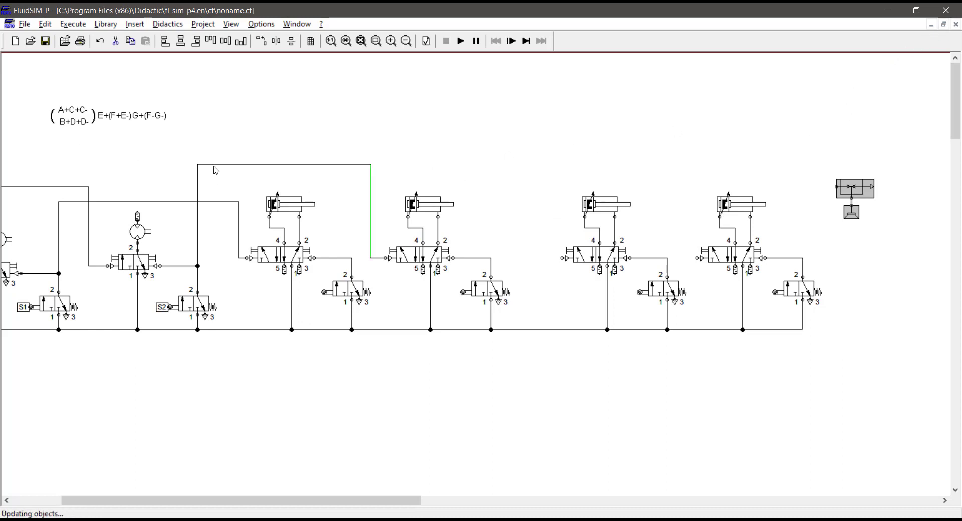
{"action": "left_click", "coordinate": [636, 164]}
{"action": "left_click_drag", "start_coordinate": [636, 163], "coordinate": [558, 269]}
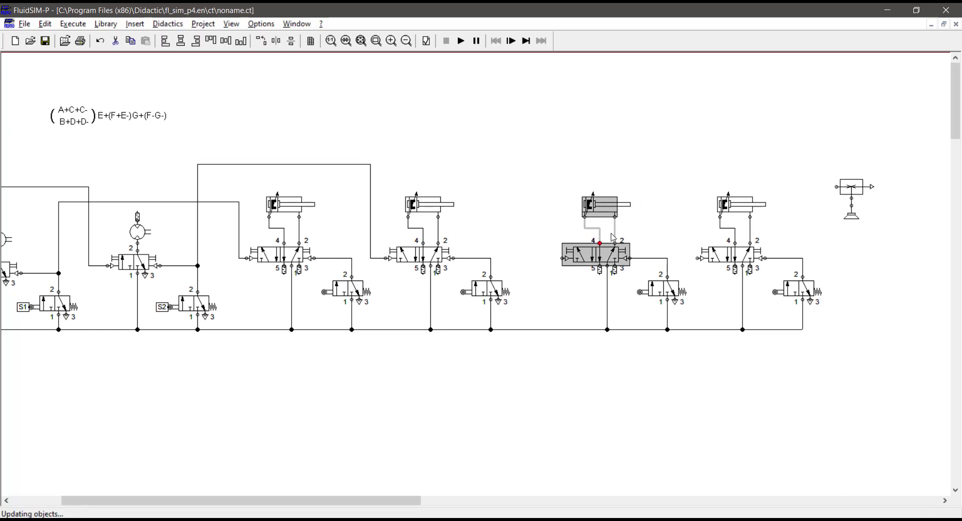
{"action": "left_click", "coordinate": [847, 79]}
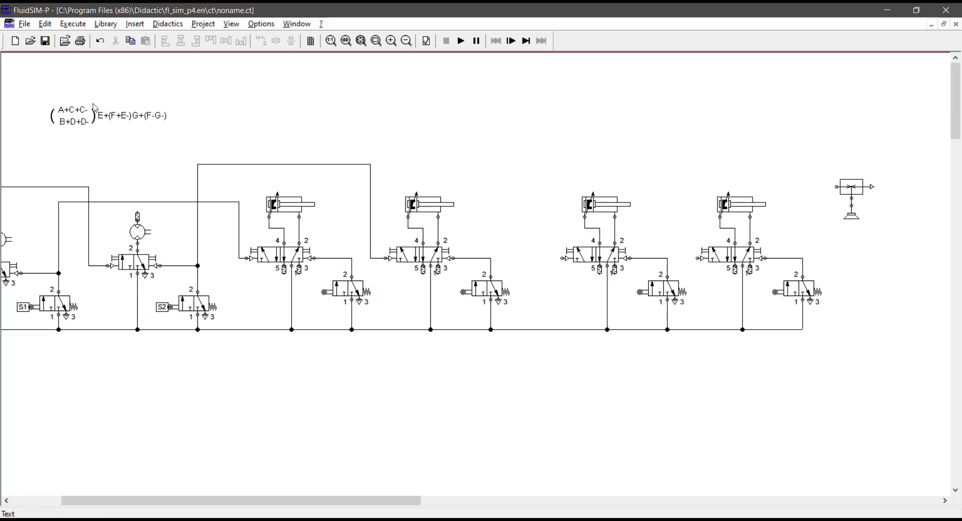
- Insert a two pressure valve from the shutoff and flow control valves and place it above the second cylinder
{"action": "left_click", "coordinate": [944, 24]}
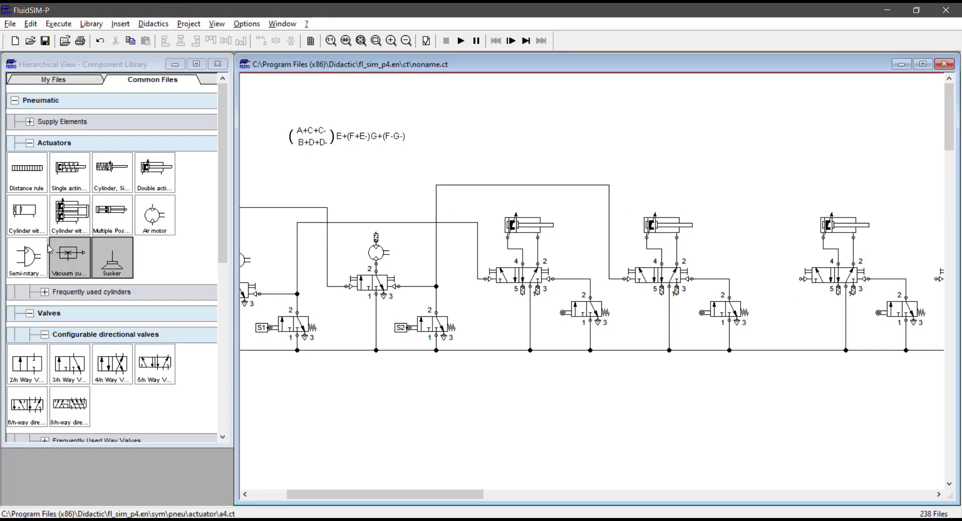
{"action": "scroll", "coordinate": [159, 277], "scroll_direction": "down", "scroll_amount": 5}
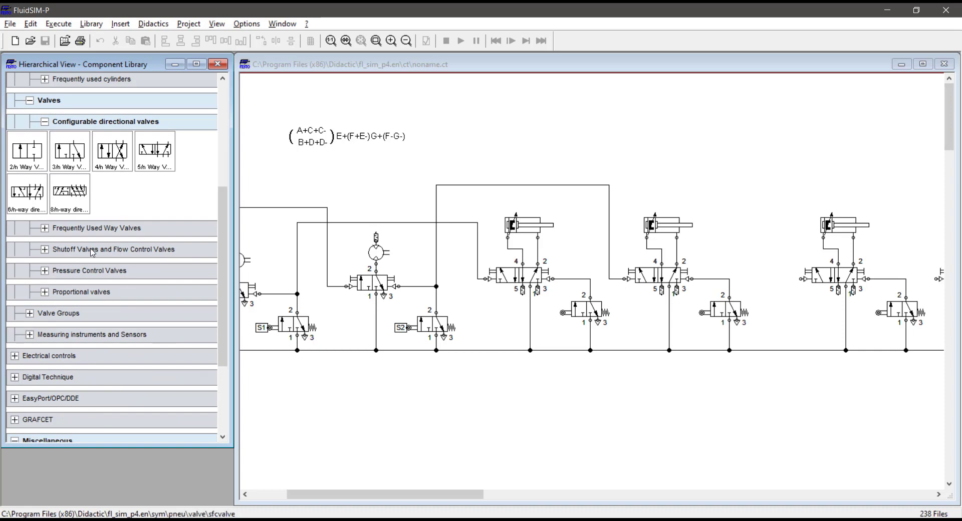
{"action": "left_click", "coordinate": [74, 250]}
{"action": "scroll", "coordinate": [100, 311], "scroll_direction": "down", "scroll_amount": 1}
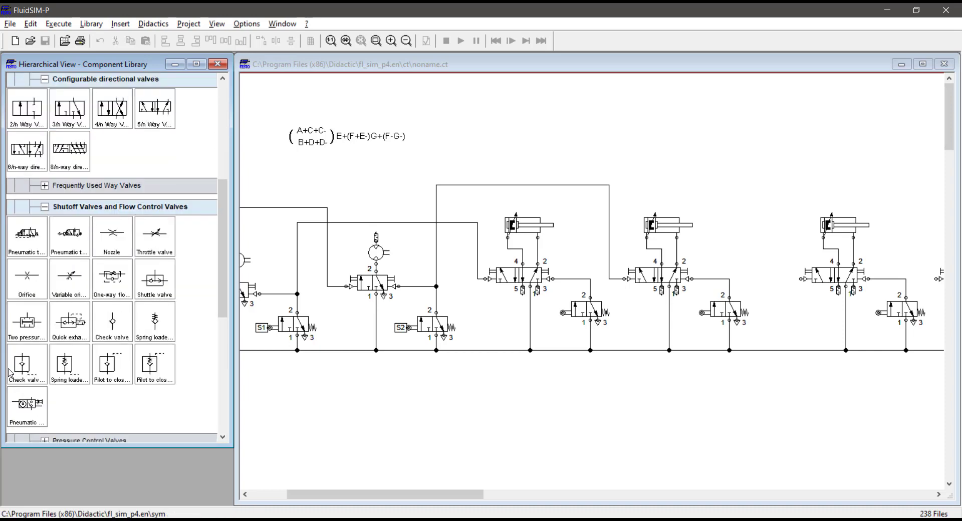
{"action": "left_click_drag", "start_coordinate": [35, 326], "coordinate": [767, 280]}
{"action": "double_click", "coordinate": [680, 66]}
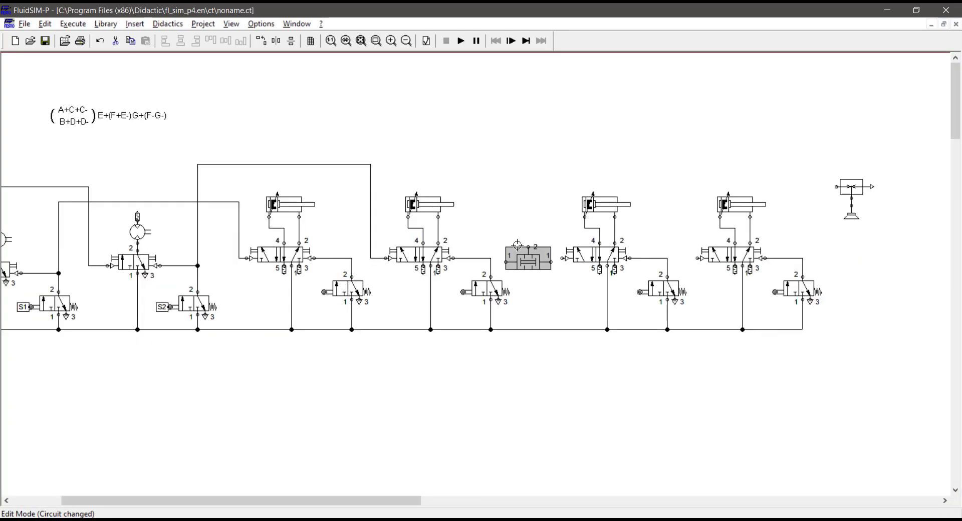
{"action": "left_click_drag", "start_coordinate": [518, 245], "coordinate": [506, 130]}
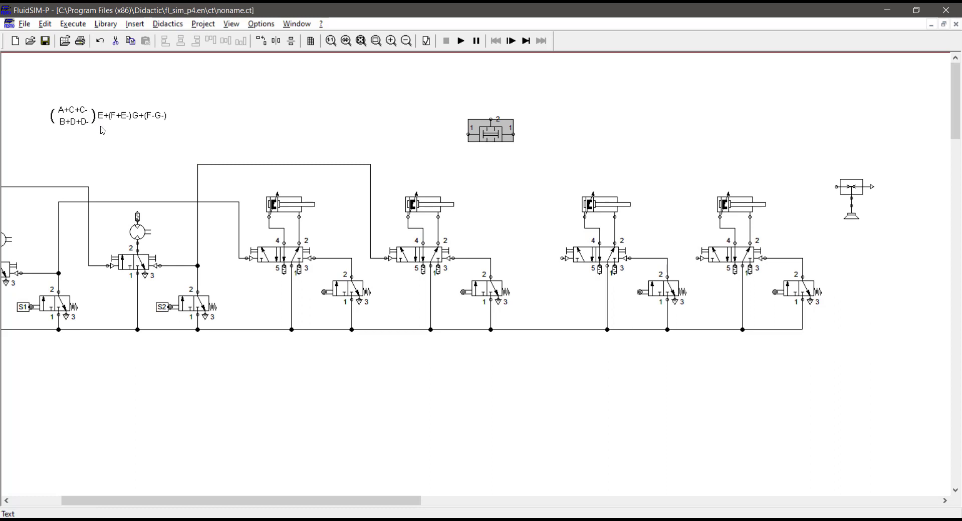
{"action": "left_click_drag", "start_coordinate": [492, 134], "coordinate": [444, 134]}
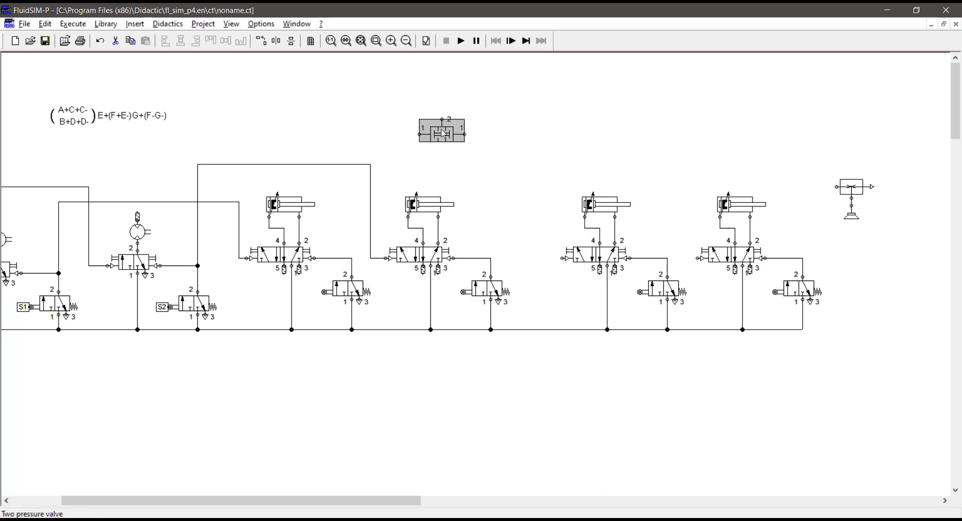
- Connect the two pressure valve's output to the left pilot of the third cylinder's 5/n valve, and lower the valve beneath the line
{"action": "left_click", "coordinate": [444, 119]}
{"action": "left_click_drag", "start_coordinate": [563, 260], "coordinate": [563, 259]}
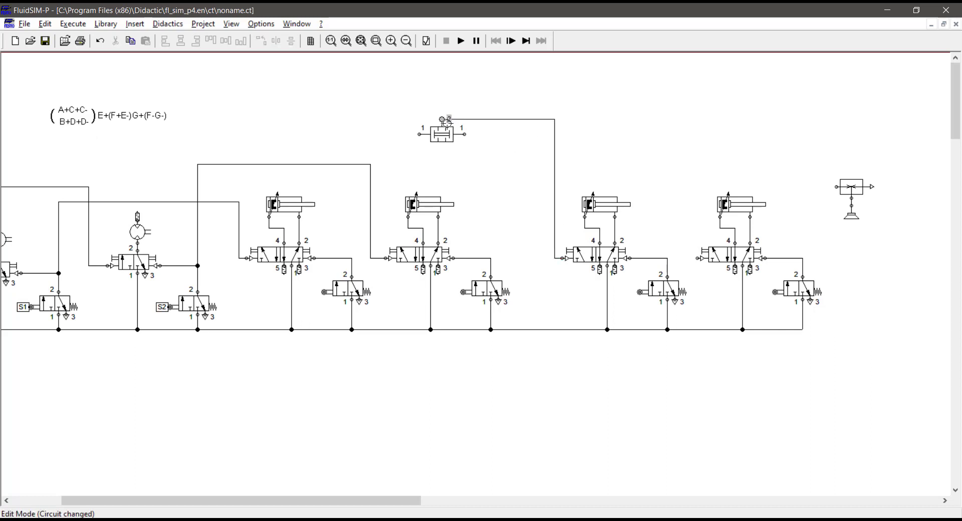
{"action": "left_click_drag", "start_coordinate": [447, 141], "coordinate": [466, 109]}
{"action": "left_click", "coordinate": [396, 114]}
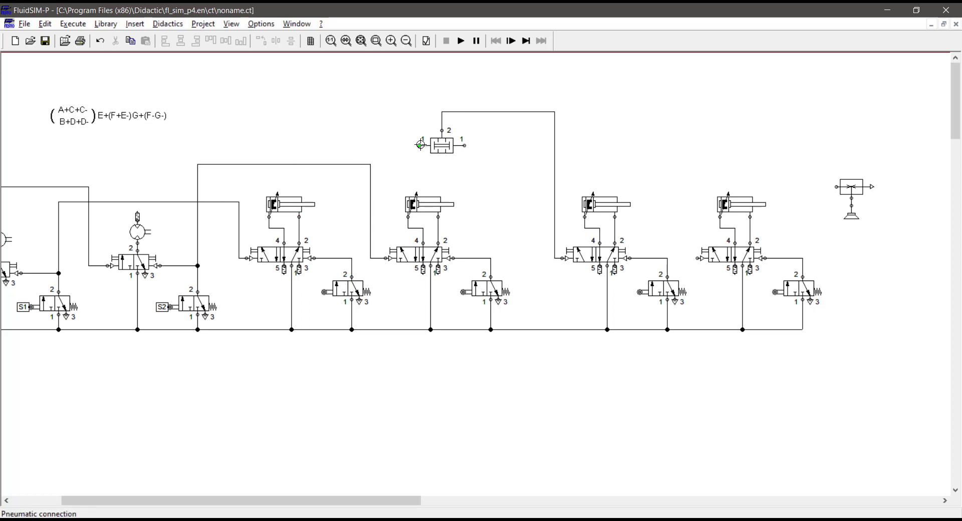
{"action": "left_click", "coordinate": [613, 213]}
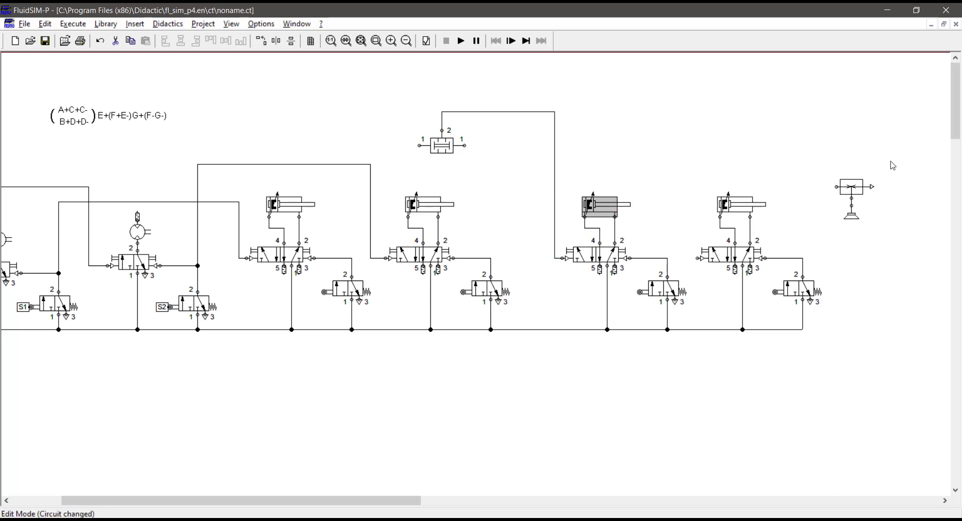
- Move the vacuum nozzle and sucker further away from the last cylinder and copy the second motor's 3/n valve beside and below them
{"action": "left_click", "coordinate": [852, 198]}
{"action": "left_click_drag", "start_coordinate": [852, 199], "coordinate": [908, 198]}
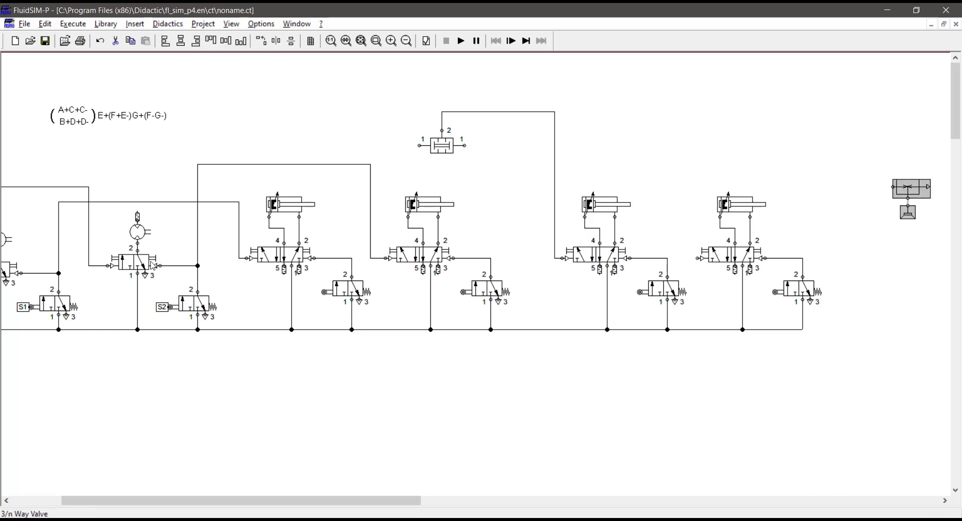
{"action": "left_click_drag", "start_coordinate": [139, 264], "coordinate": [875, 232]}
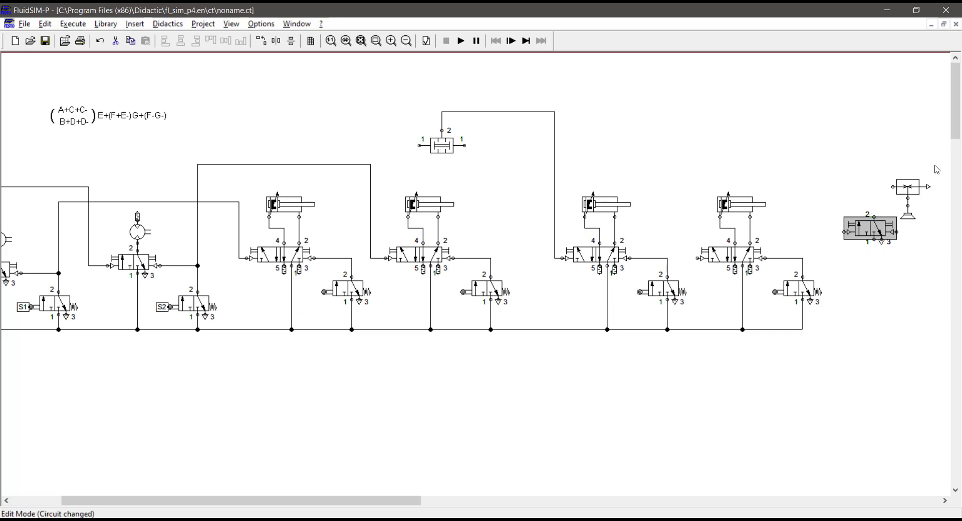
- Rotate the vacuum nozzle and sucker so that the nozzle's inlet faces down, and place them above the copied 3/n valve
{"action": "left_click", "coordinate": [904, 224]}
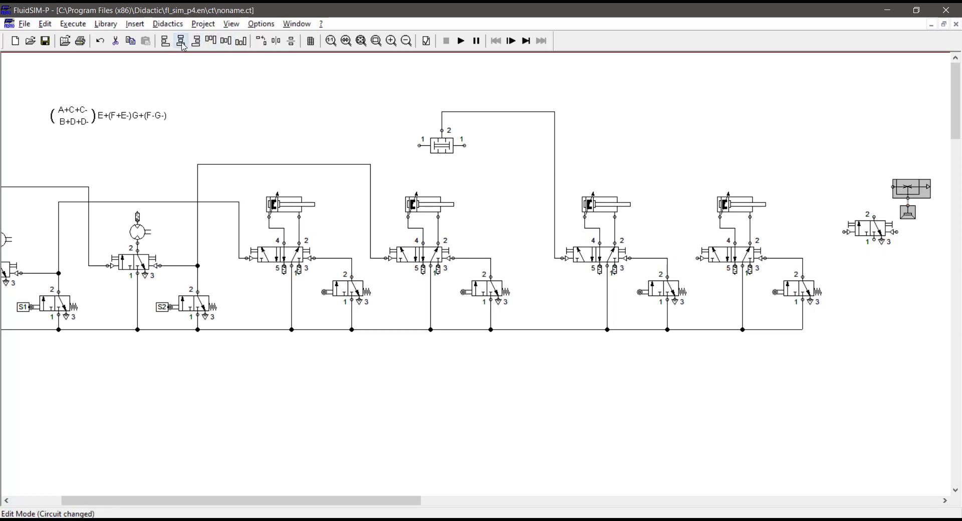
{"action": "left_click", "coordinate": [261, 41]}
{"action": "left_click_drag", "start_coordinate": [915, 194], "coordinate": [918, 175]}
{"action": "left_click", "coordinate": [884, 201]}
{"action": "left_click", "coordinate": [873, 204]}
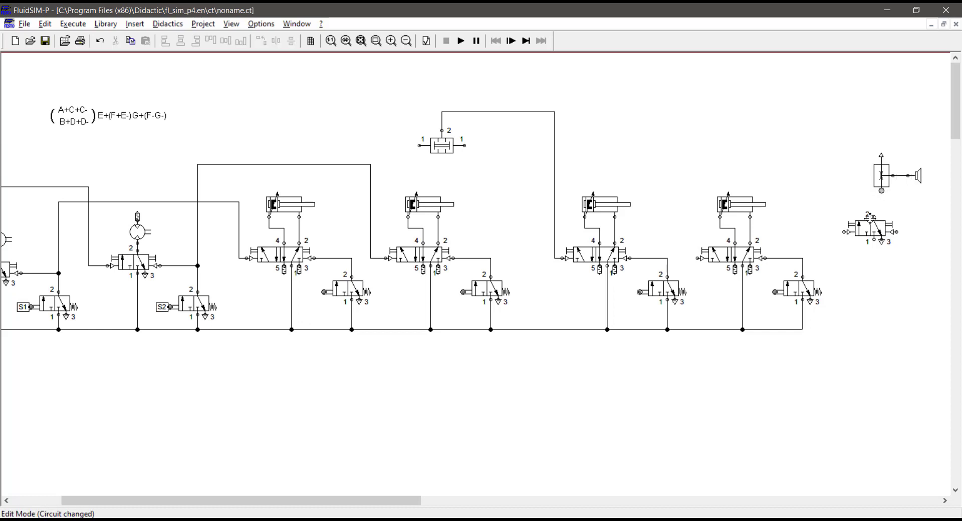
- Connect the vacuum nozzle's inlet to port 2 of the copied 3/n valve and shift the valve directly beneath the nozzle
{"action": "left_click_drag", "start_coordinate": [871, 219], "coordinate": [874, 217]}
{"action": "left_click_drag", "start_coordinate": [872, 231], "coordinate": [881, 232]}
{"action": "left_click", "coordinate": [826, 185]}
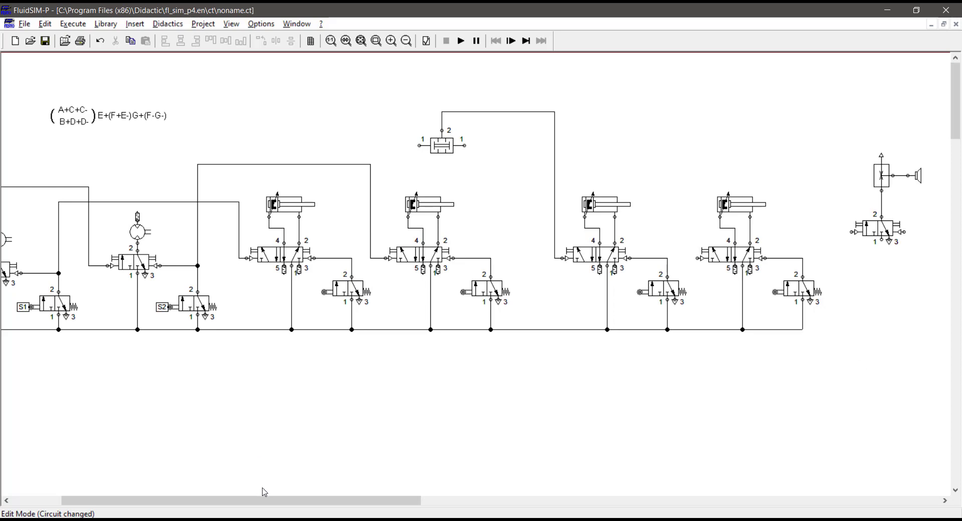
{"action": "scroll", "coordinate": [266, 500], "scroll_direction": "down", "scroll_amount": 4}
{"action": "scroll", "coordinate": [324, 420], "scroll_direction": "up", "scroll_amount": 4}
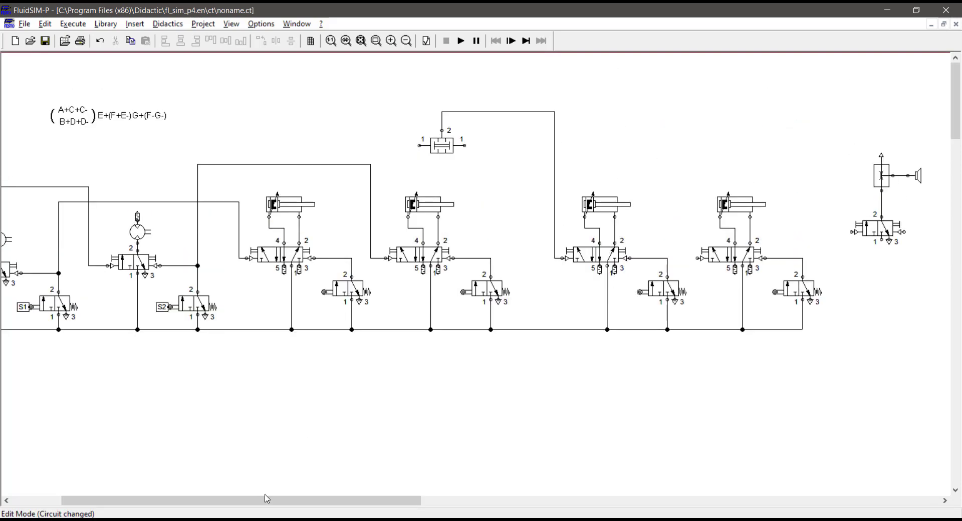